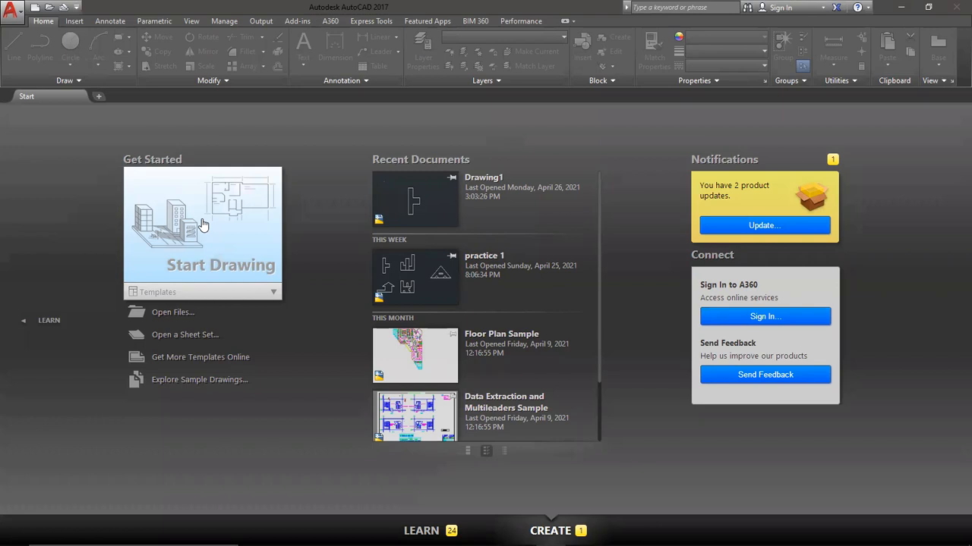
Start a new blank drawing.
left_click(202, 226)
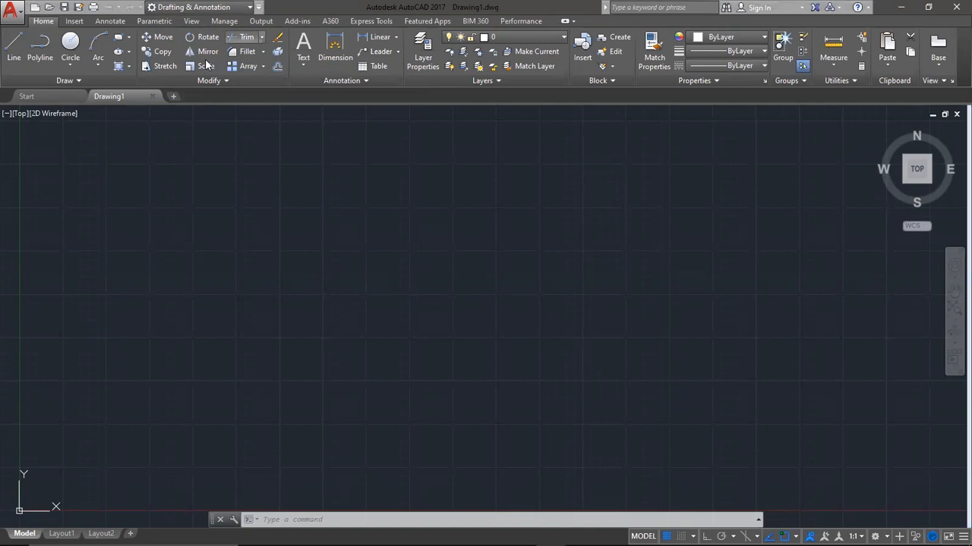
left_click(261, 37)
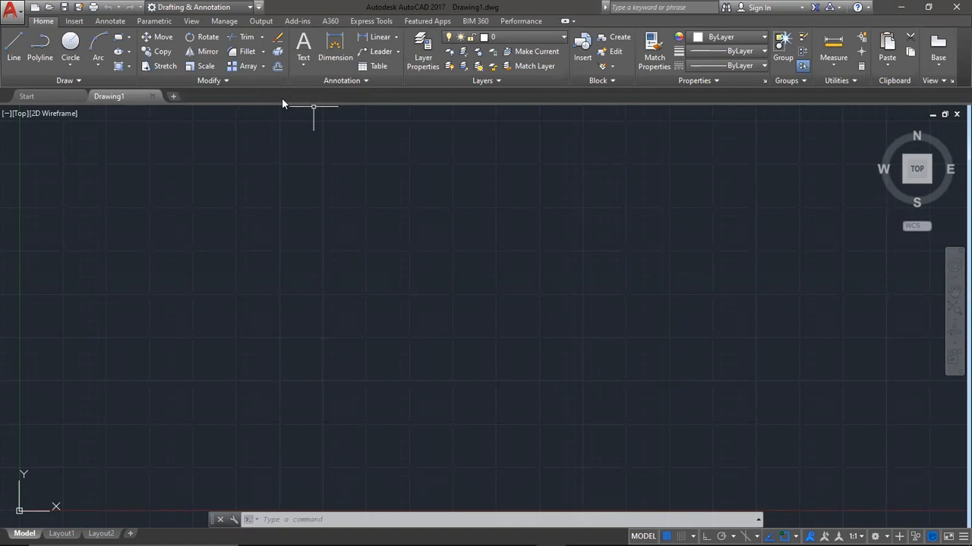
Turn on Ortho mode and draw a closed polyline rectangle 12 units wide and 10 units high.
left_click(41, 47)
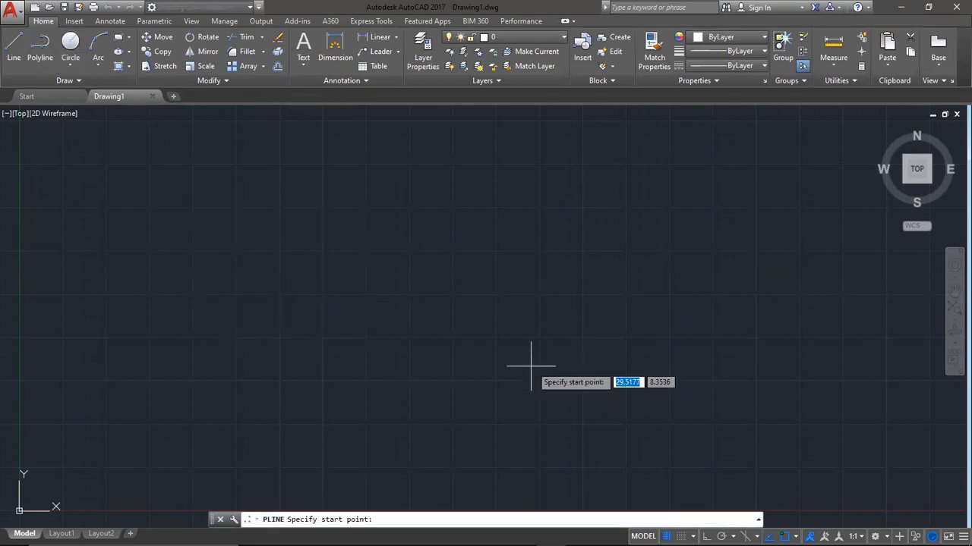
key("F8")
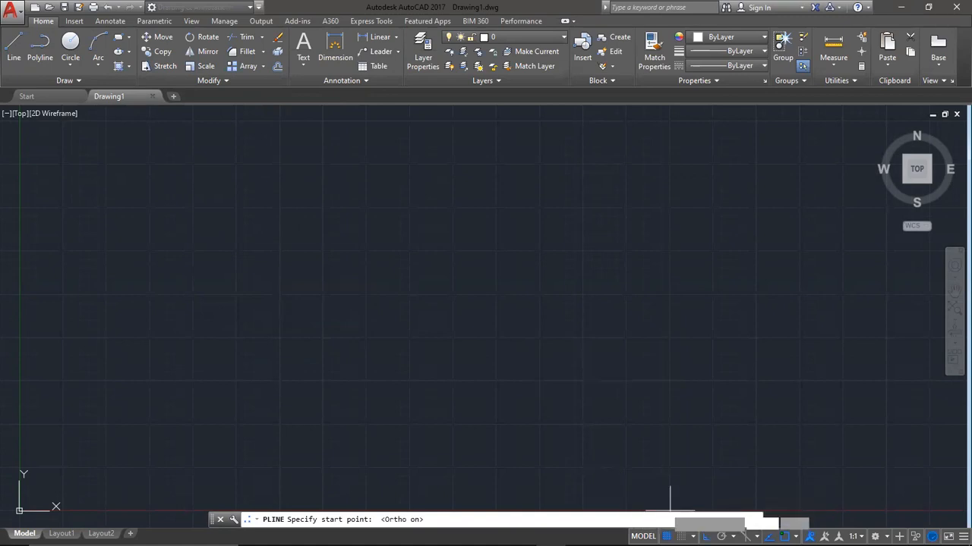
left_click(323, 382)
type("12")
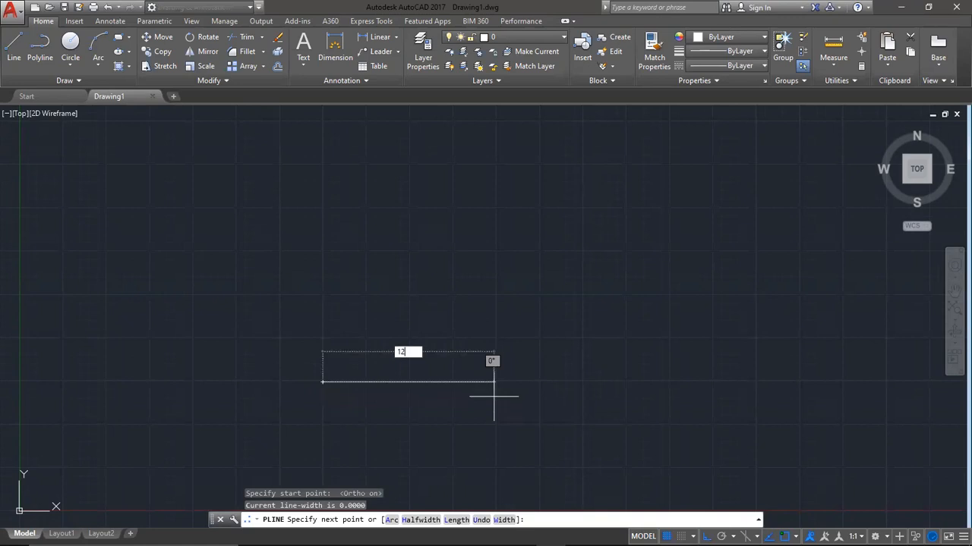
key("Return")
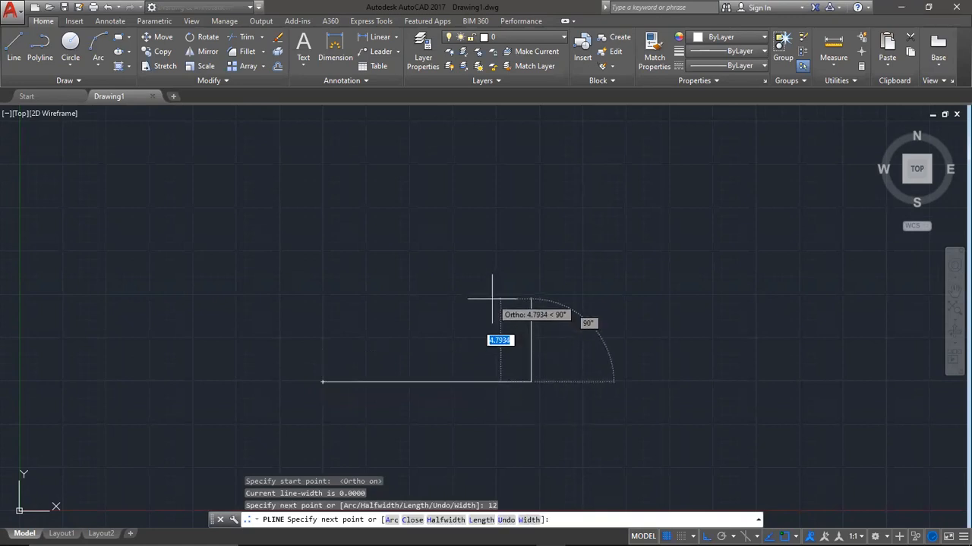
type("10")
key("Return")
type("12")
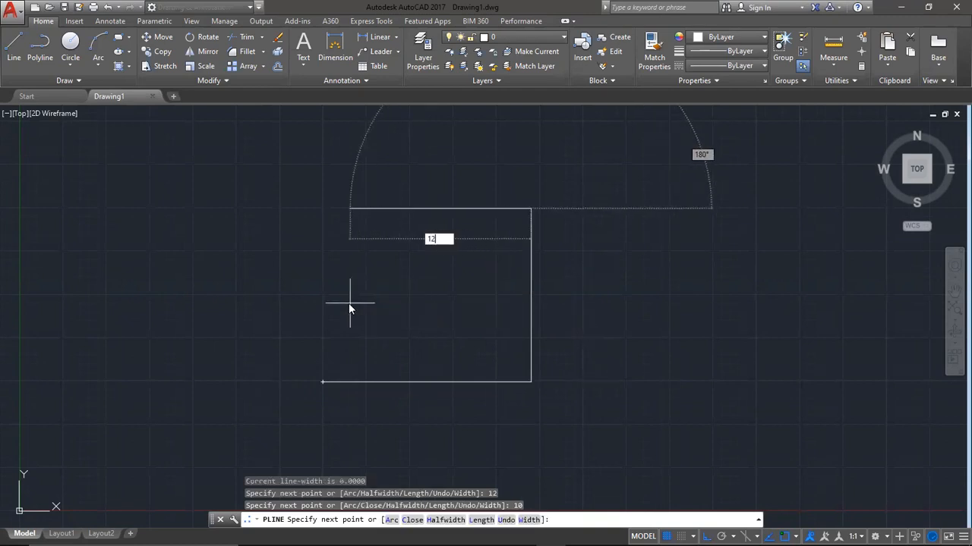
key("Return")
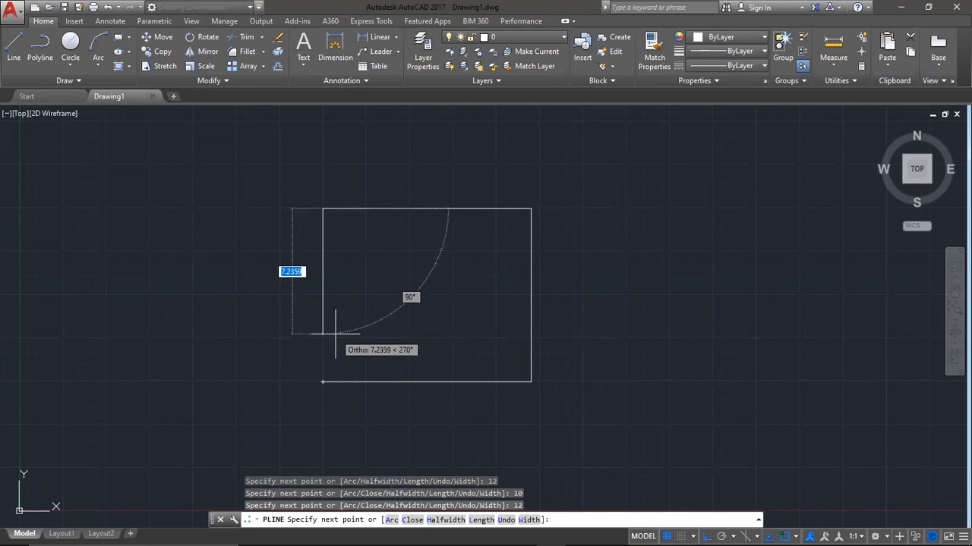
type("cl")
key("Return")
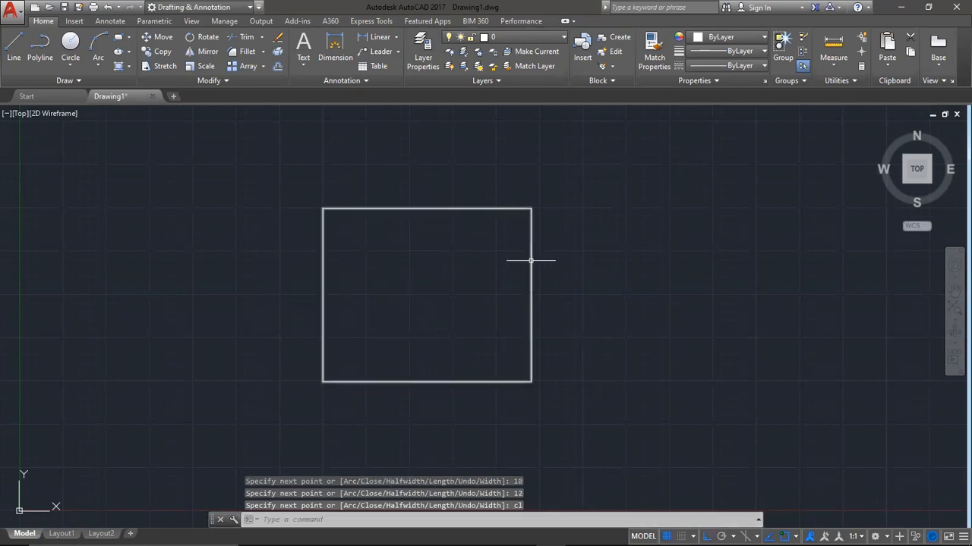
Move the rectangle horizontally about 14.4 units to the right, using its lower-right corner as base point.
left_click(161, 36)
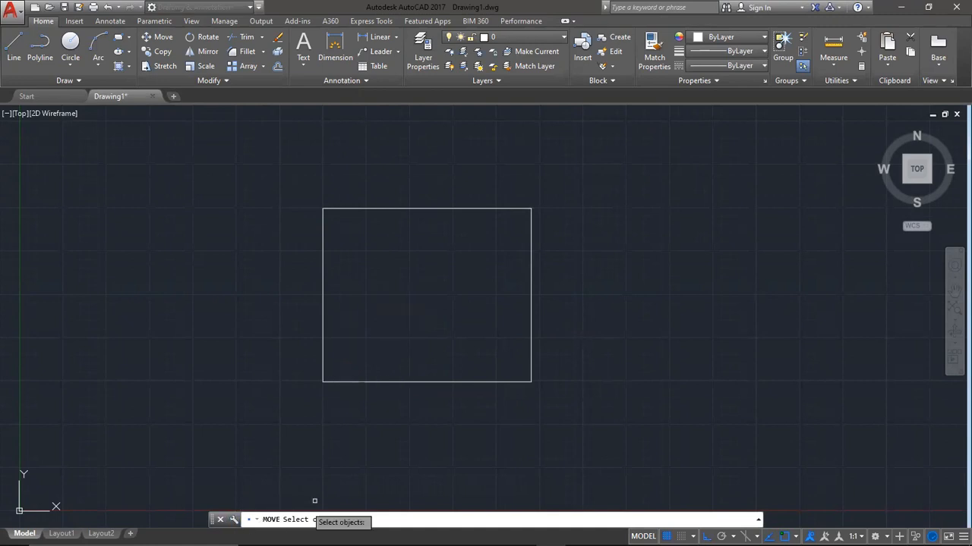
left_click(571, 391)
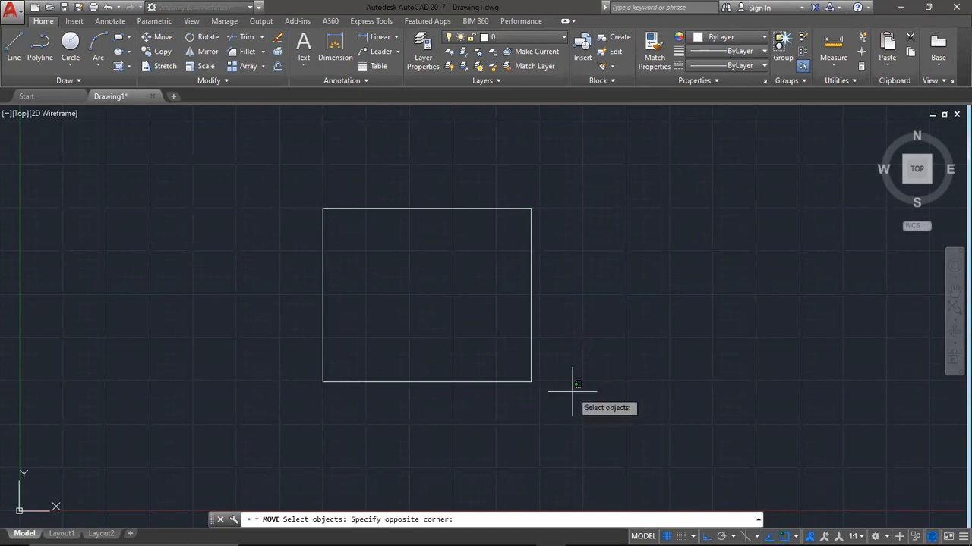
left_click(408, 315)
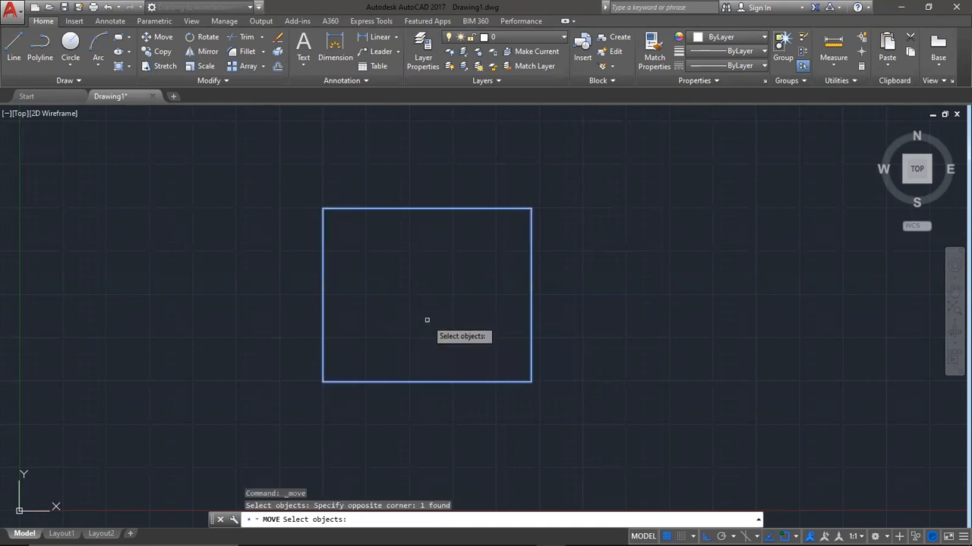
key("Return")
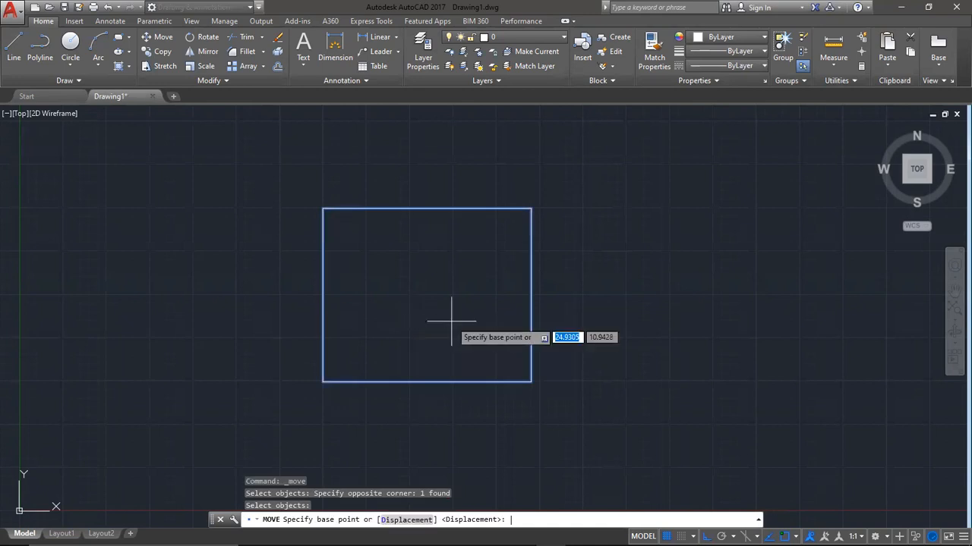
left_click(531, 381)
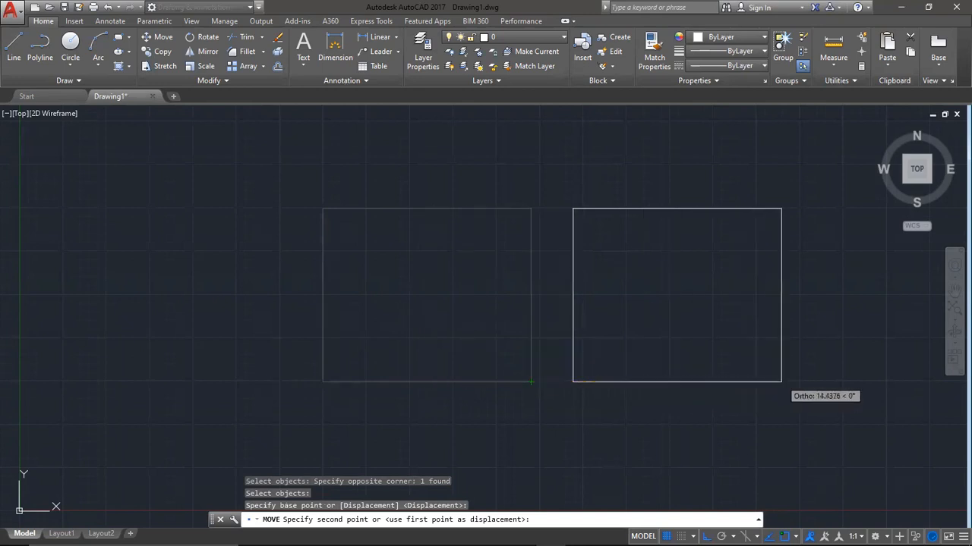
left_click(790, 370)
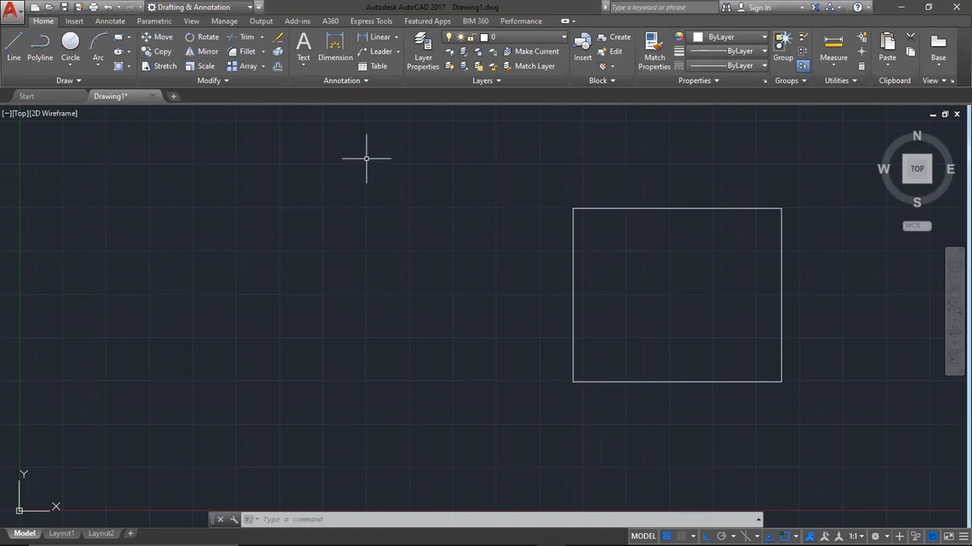
Copy the rectangle horizontally to its left from its lower-left corner, leaving a gap between the two.
left_click(163, 52)
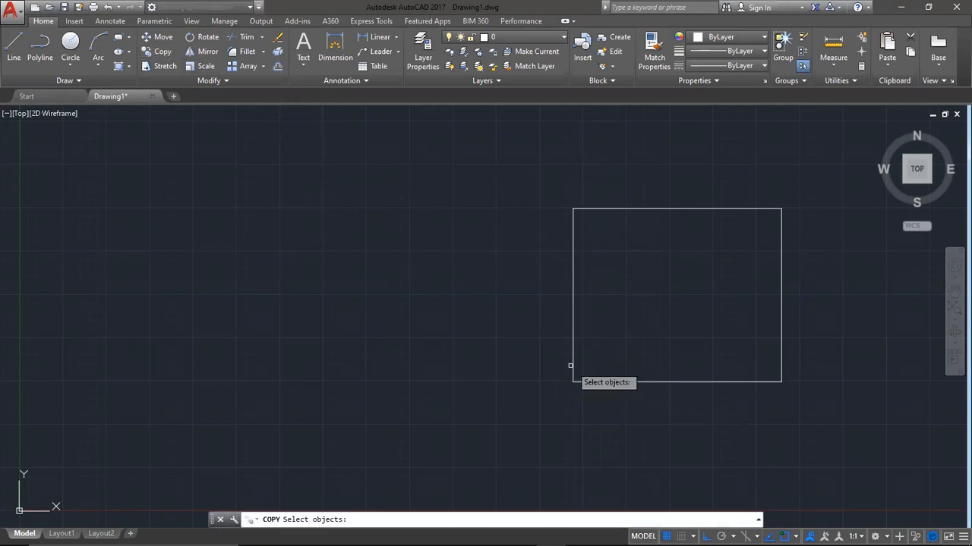
left_click(828, 425)
left_click(551, 323)
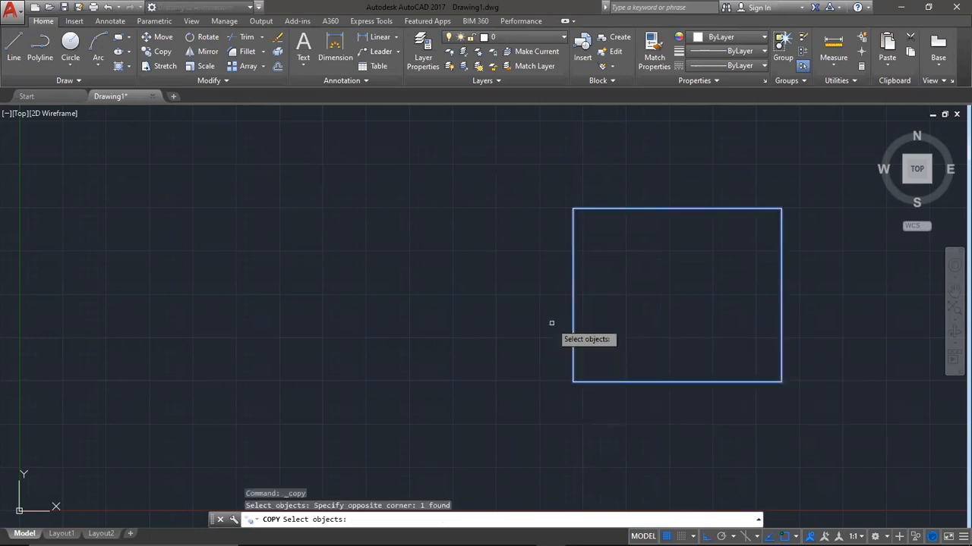
key("Return")
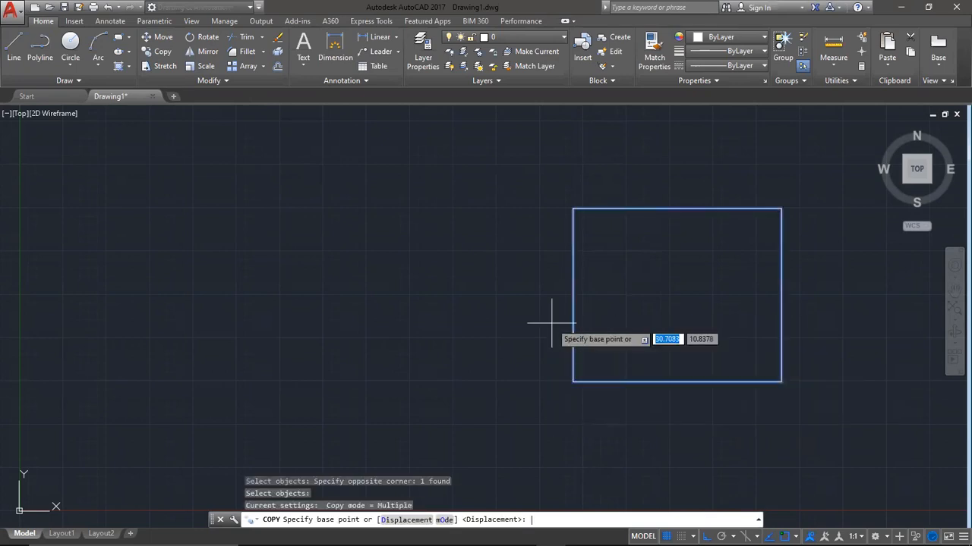
left_click(572, 381)
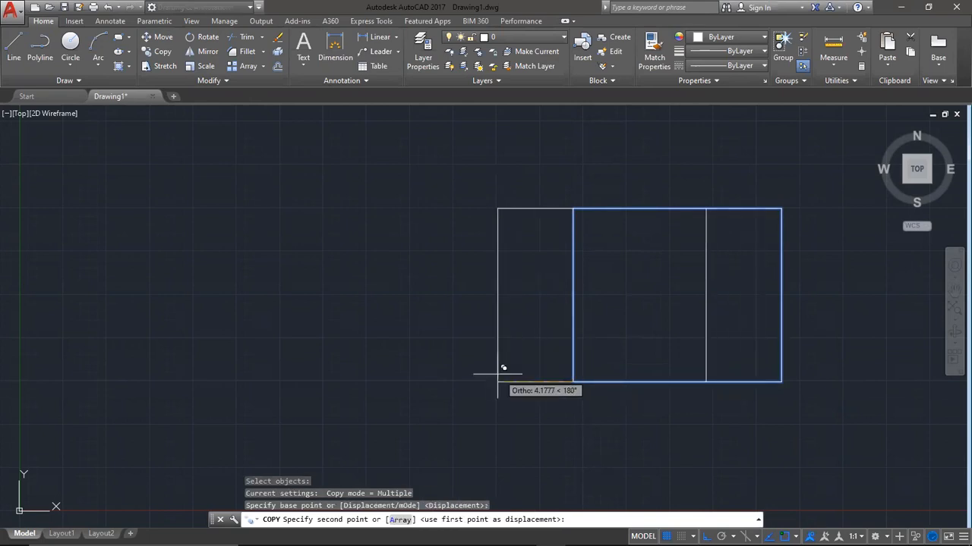
left_click(328, 355)
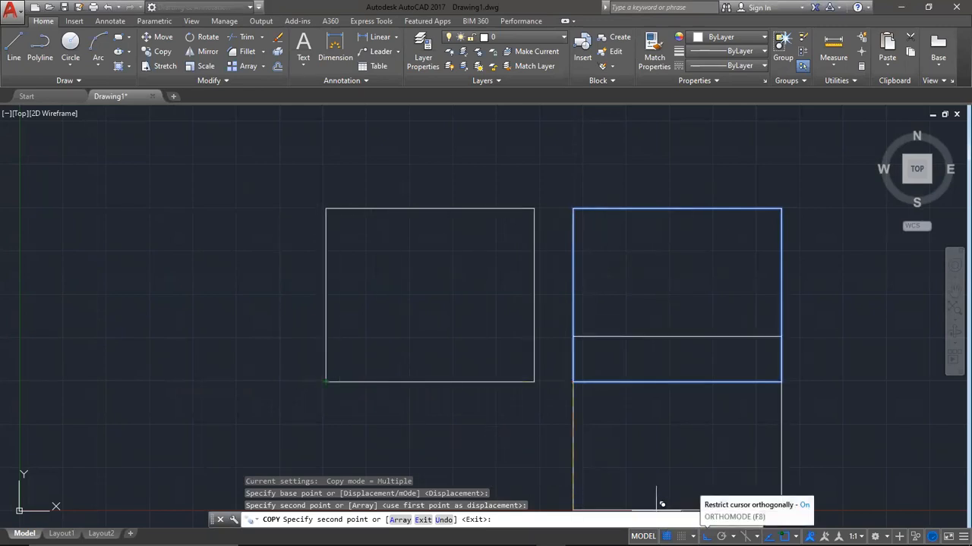
Turn off Ortho mode and place two more copies, one overlapping the left rectangle's lower-left area and one the original's lower-right area.
key("F8")
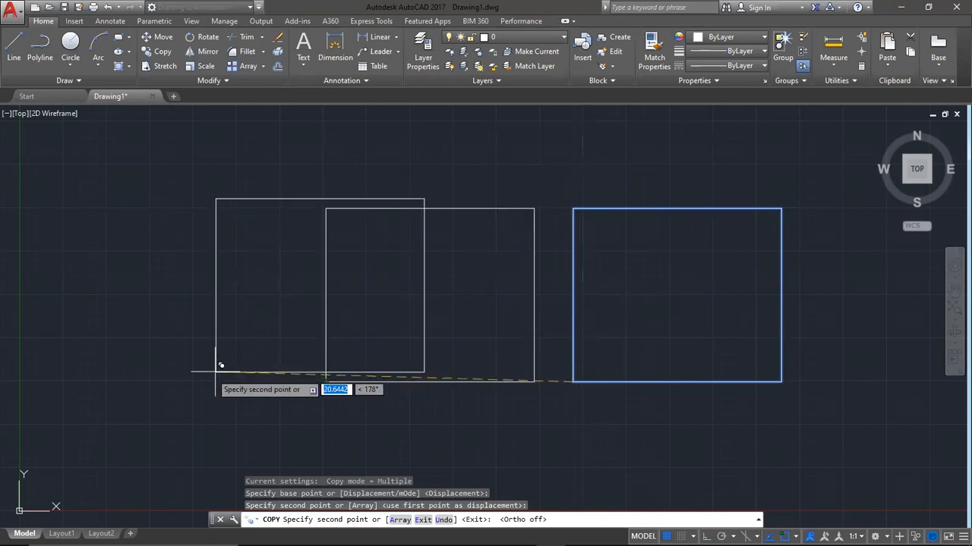
left_click(148, 433)
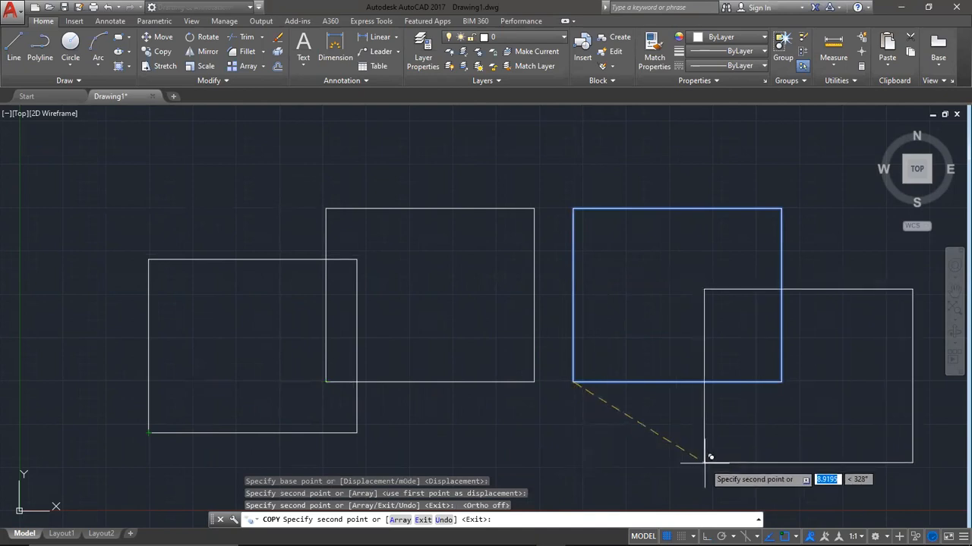
left_click(704, 461)
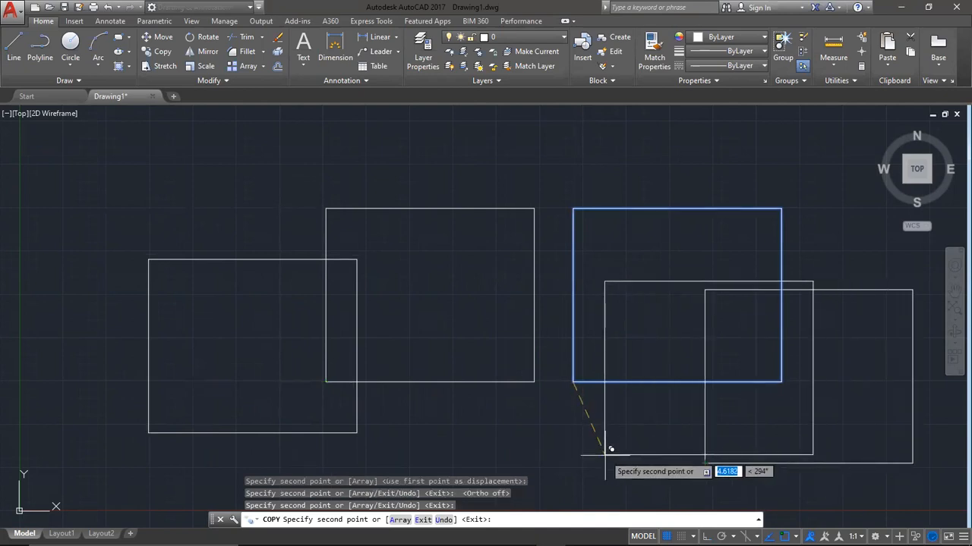
key("Return")
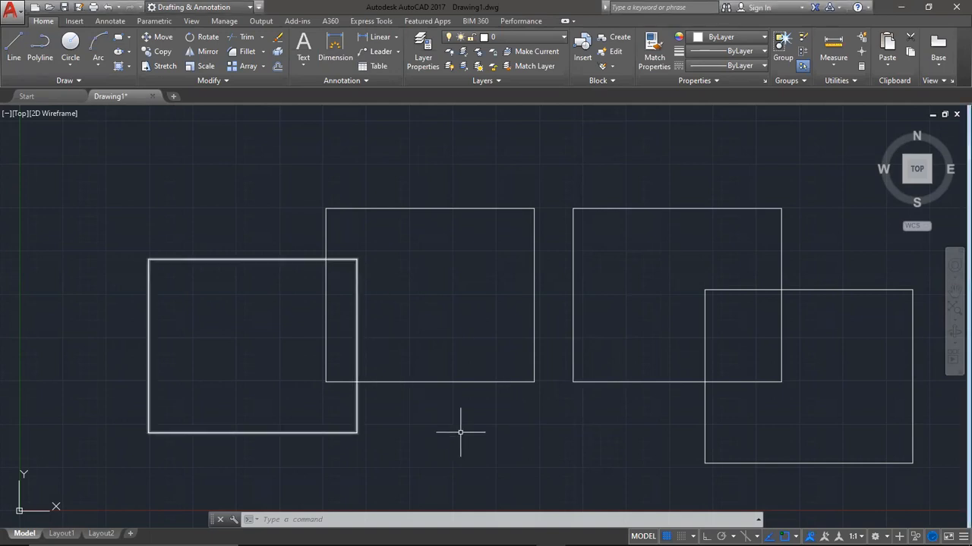
Delete all three rectangle copies, keeping only the original rectangle.
left_click(494, 434)
left_click(297, 334)
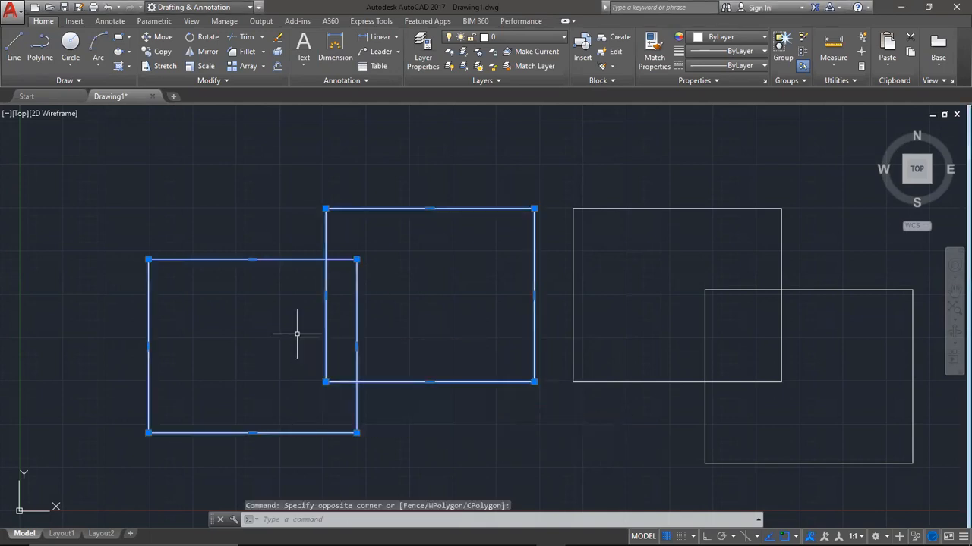
key("Delete")
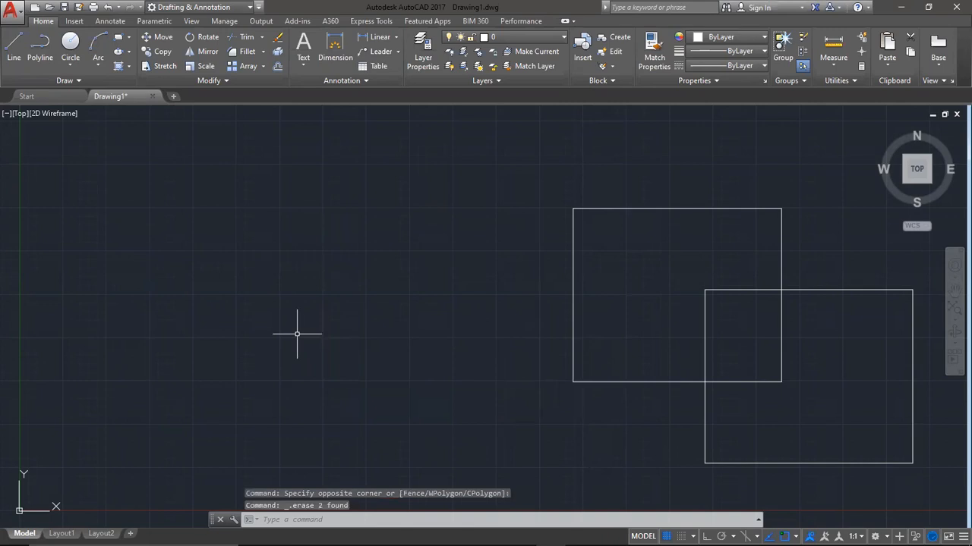
left_click(775, 473)
left_click(692, 449)
key("Delete")
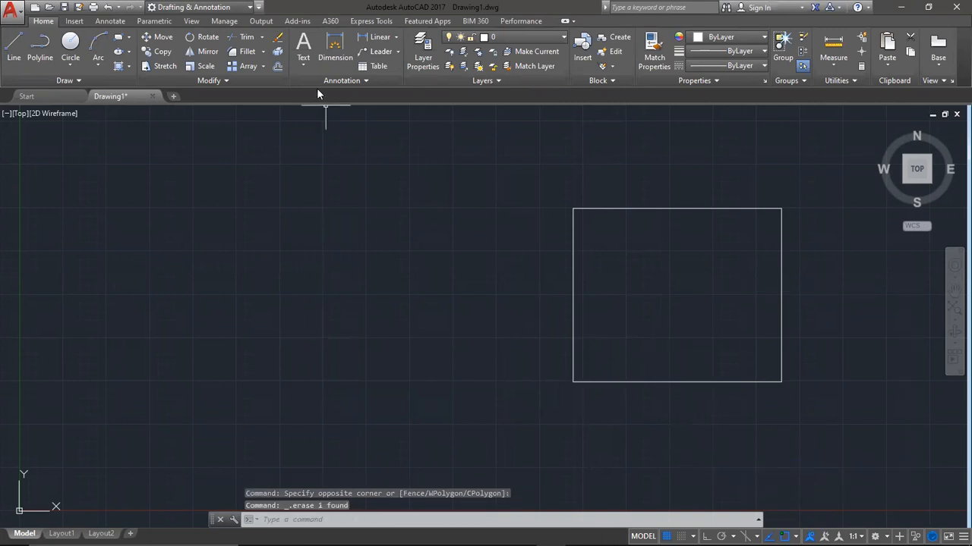
Try stretching the rectangle's lower-left corner diagonally outward, down and to the left, and undo the stretch.
left_click(164, 66)
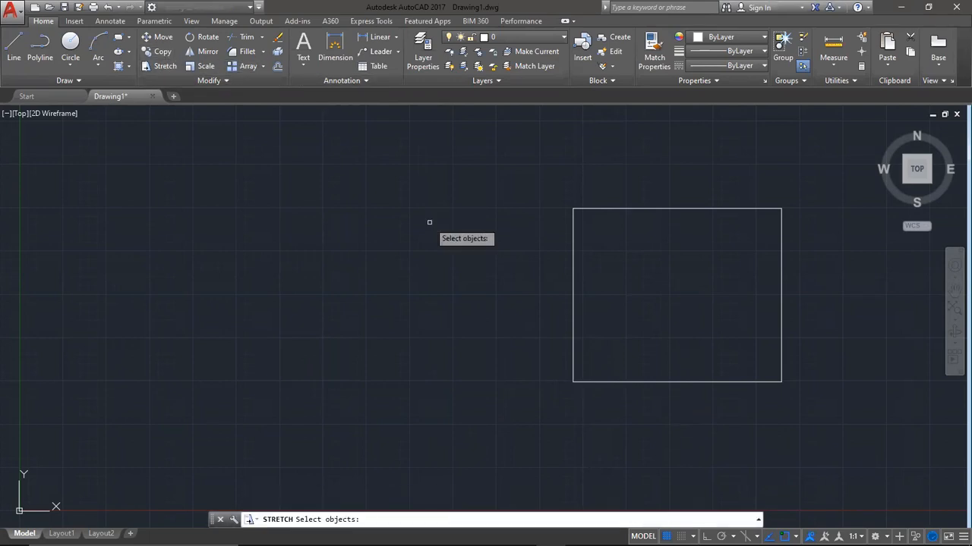
left_click(539, 322)
key("Return")
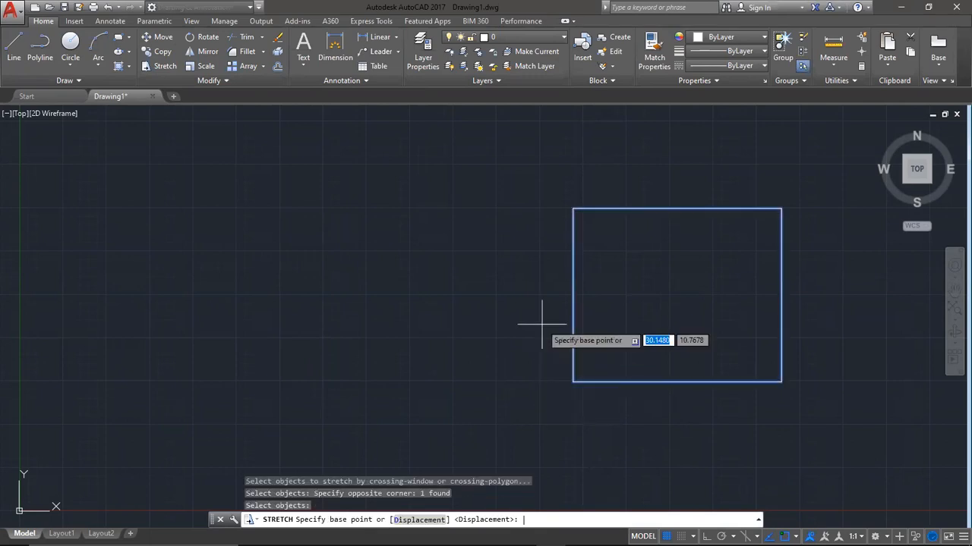
left_click(572, 382)
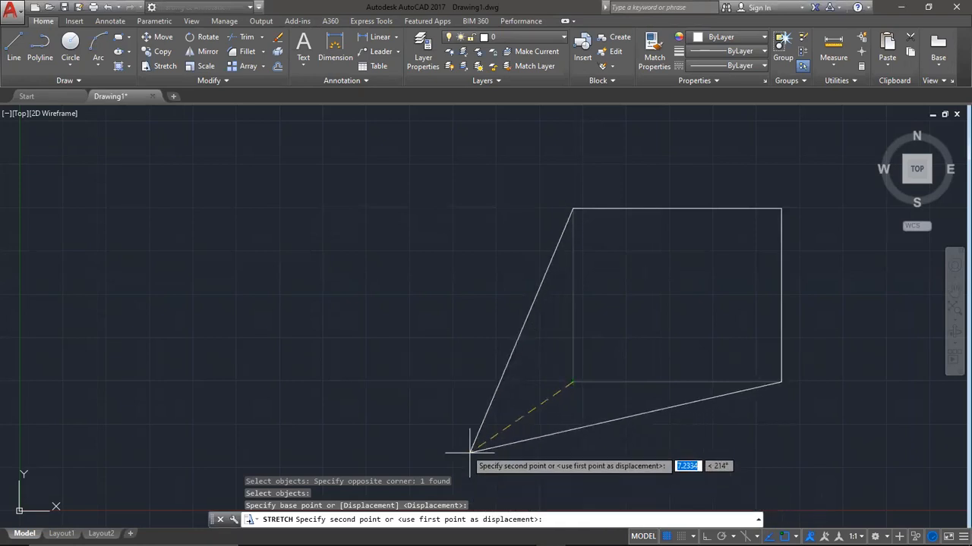
left_click(449, 442)
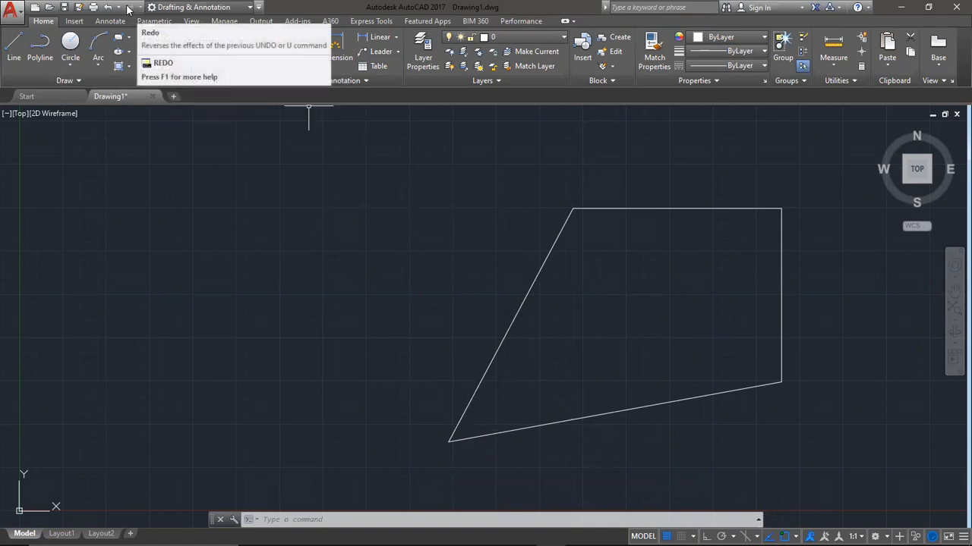
left_click(107, 7)
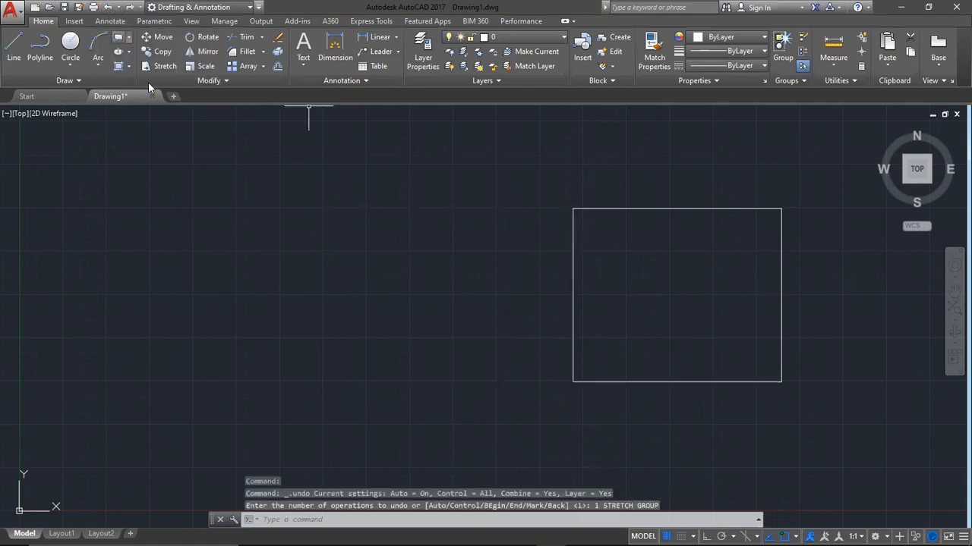
Try rotating the rectangle counterclockwise about a point to its left, level with its bottom edge, and undo the rotation.
left_click(207, 37)
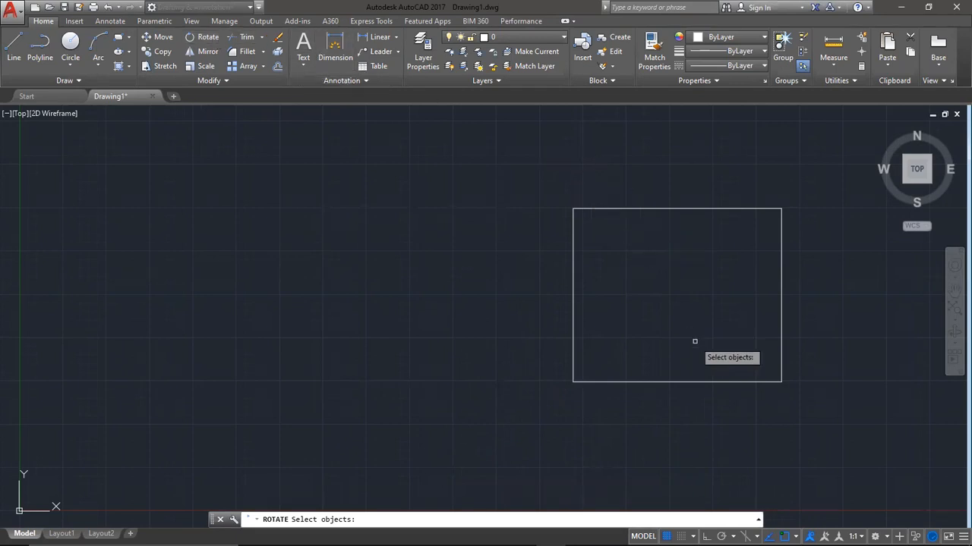
left_click(715, 404)
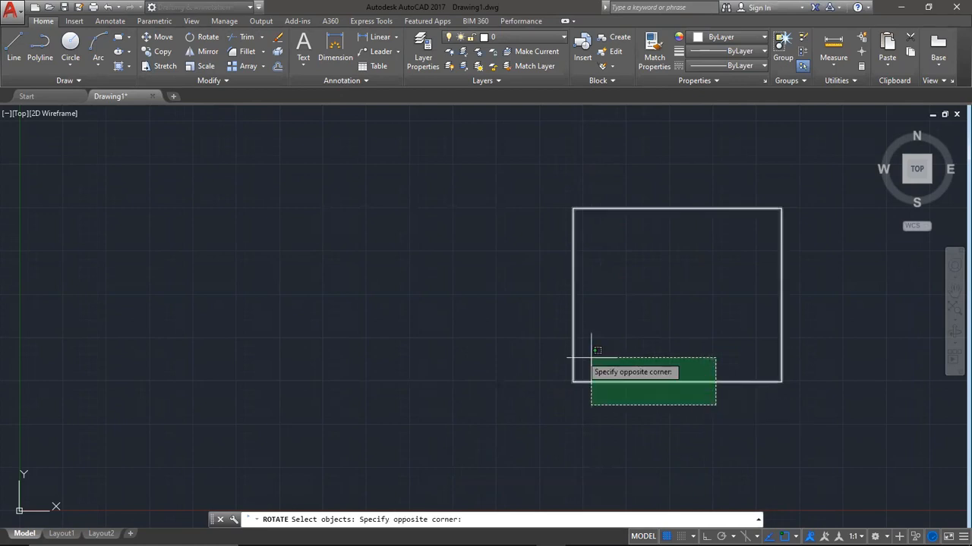
left_click(522, 303)
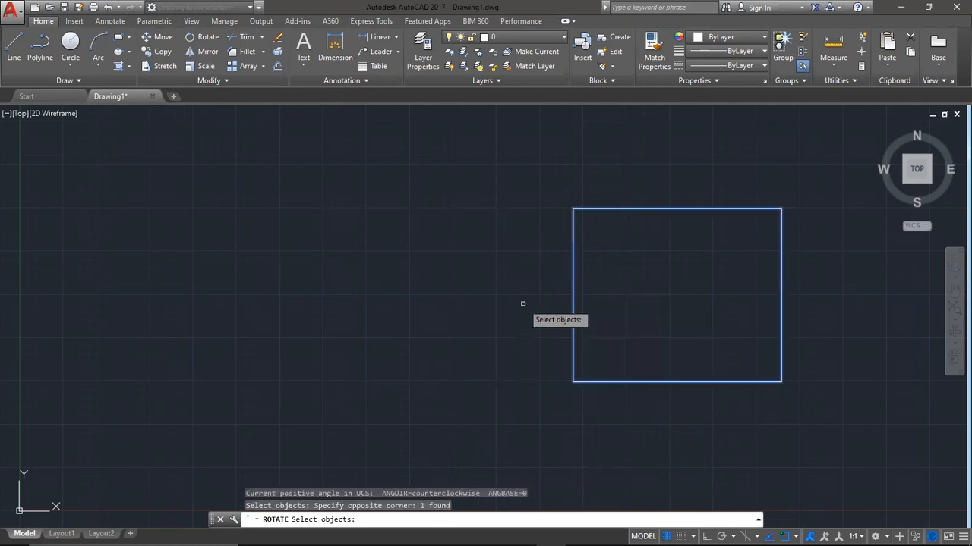
key("Return")
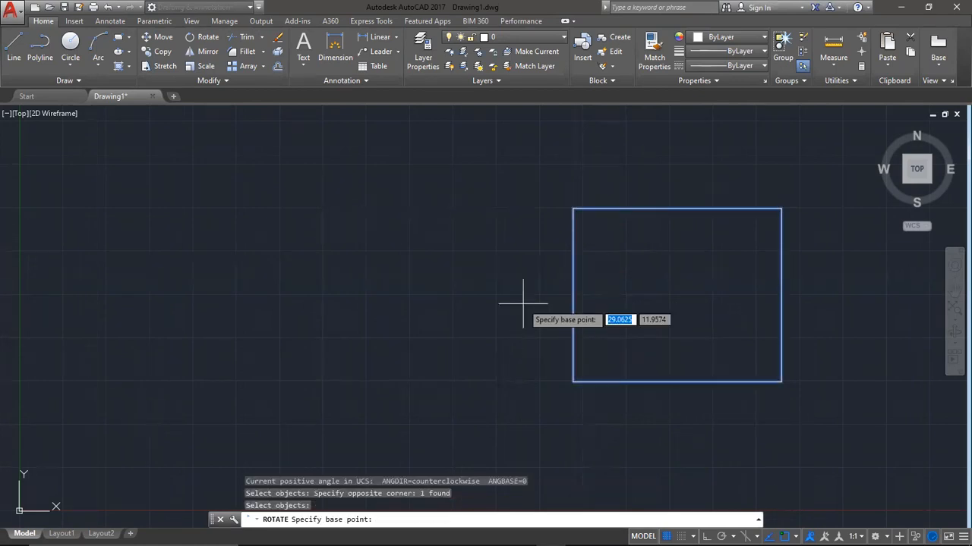
left_click(451, 380)
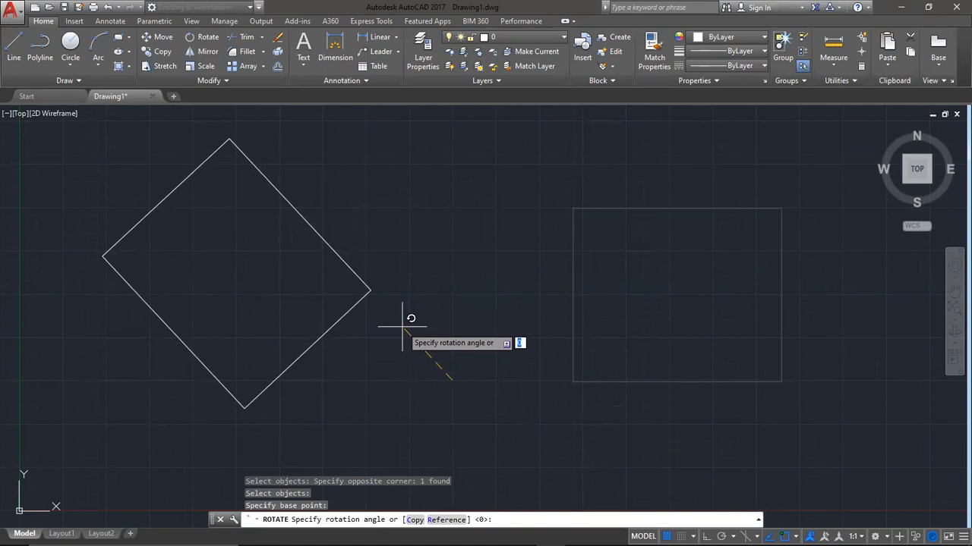
left_click(403, 327)
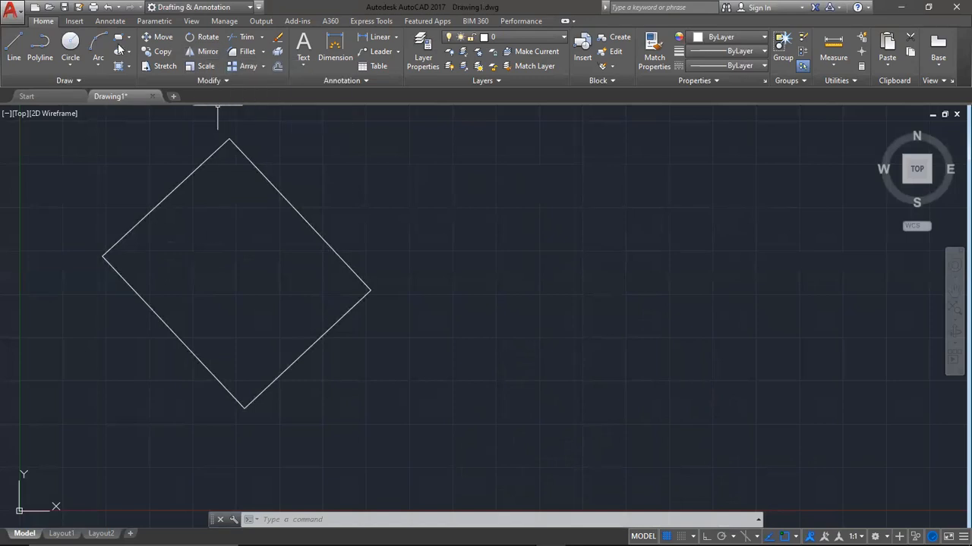
left_click(109, 7)
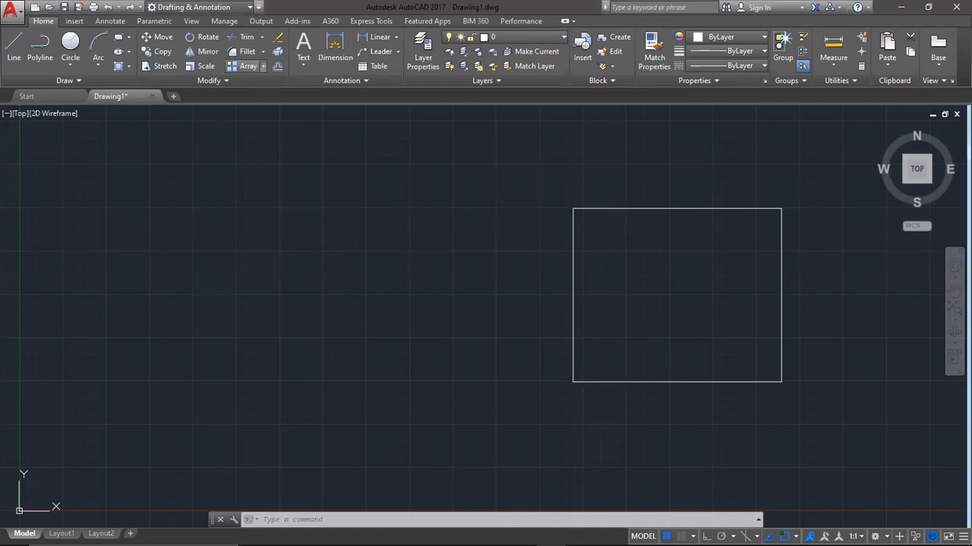
Mirror the rectangle to its left across a freehand, nearly vertical mirror line, keeping the source object.
left_click(194, 56)
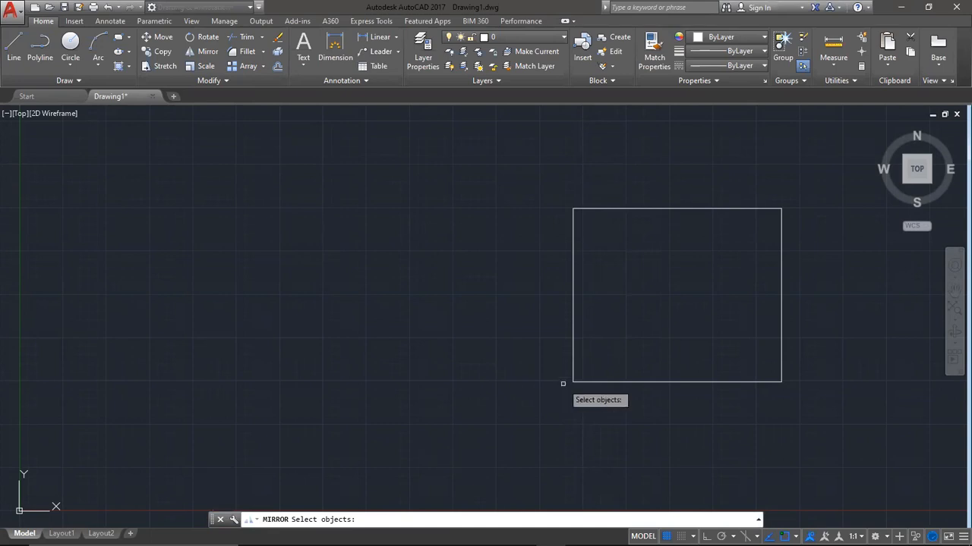
left_click(651, 402)
left_click(588, 369)
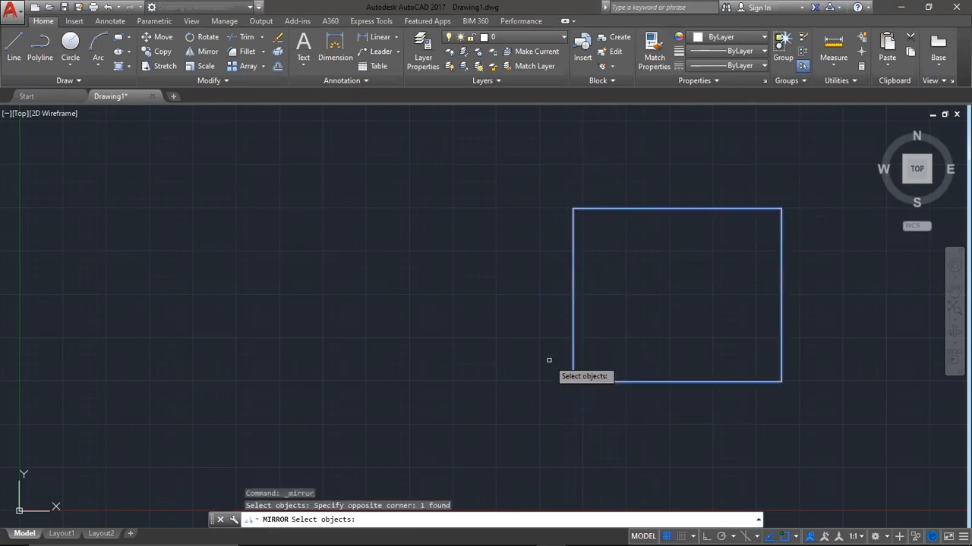
key("Return")
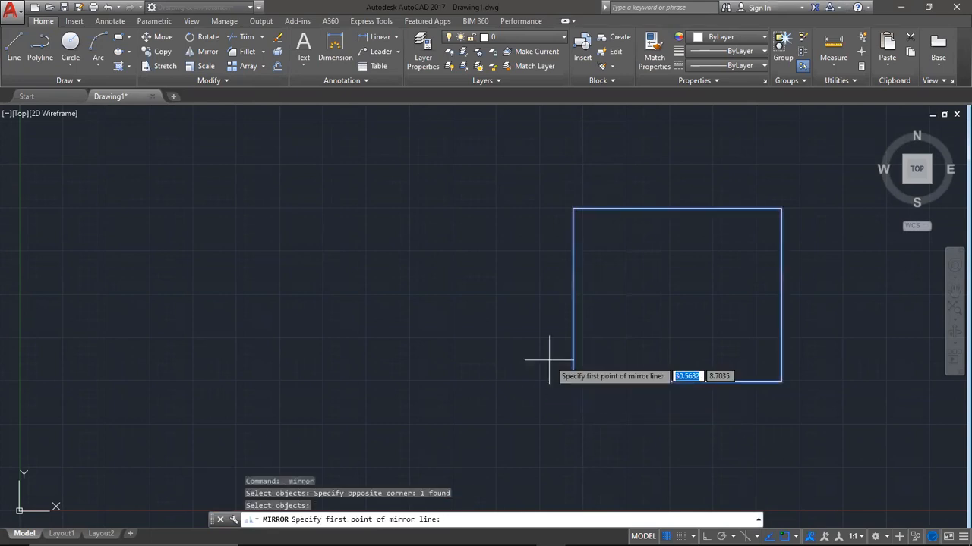
left_click(498, 380)
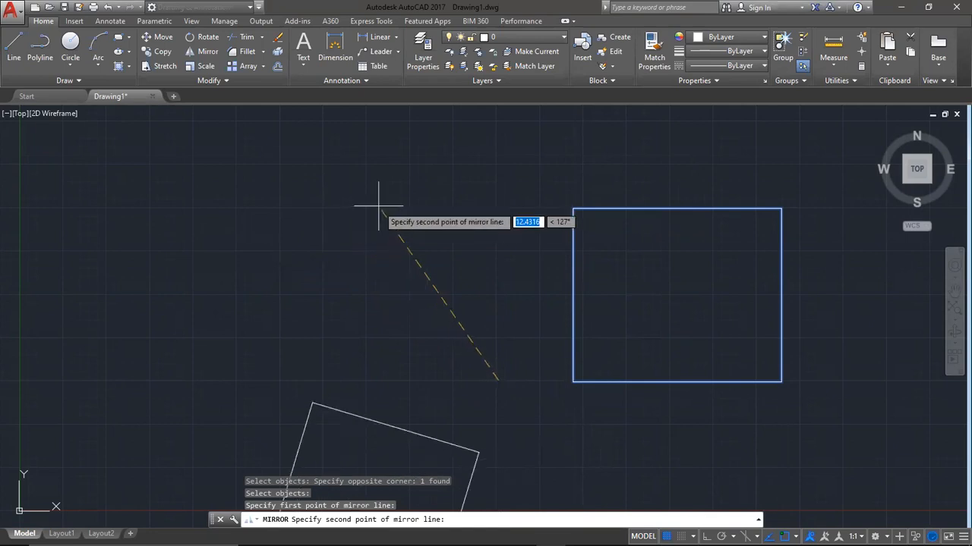
left_click(497, 182)
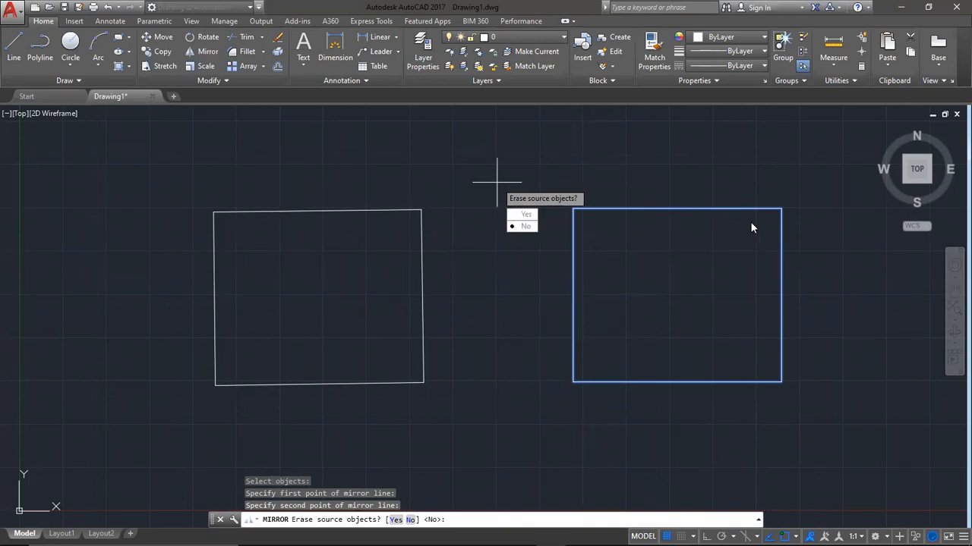
left_click(524, 227)
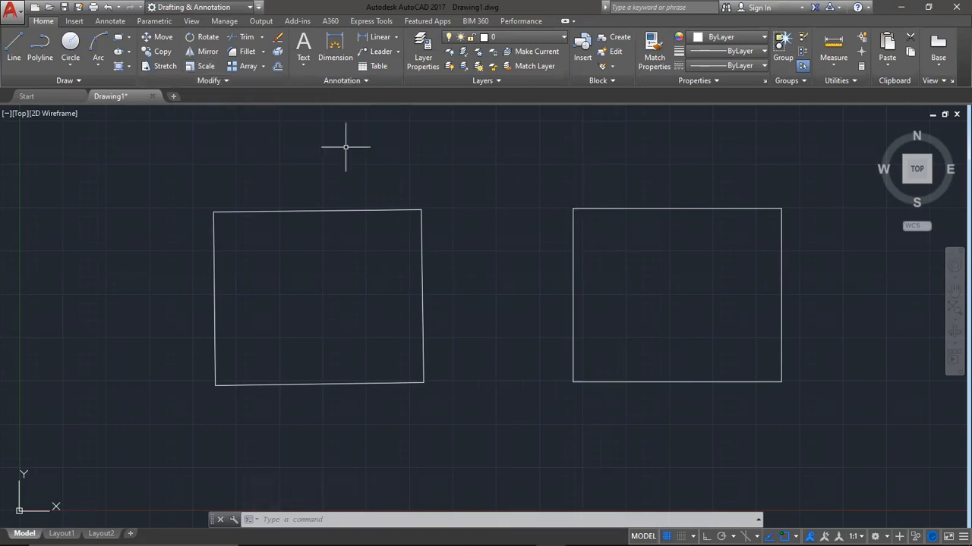
Scale the mirrored rectangle by a factor of 2 from its lower-right corner.
left_click(203, 66)
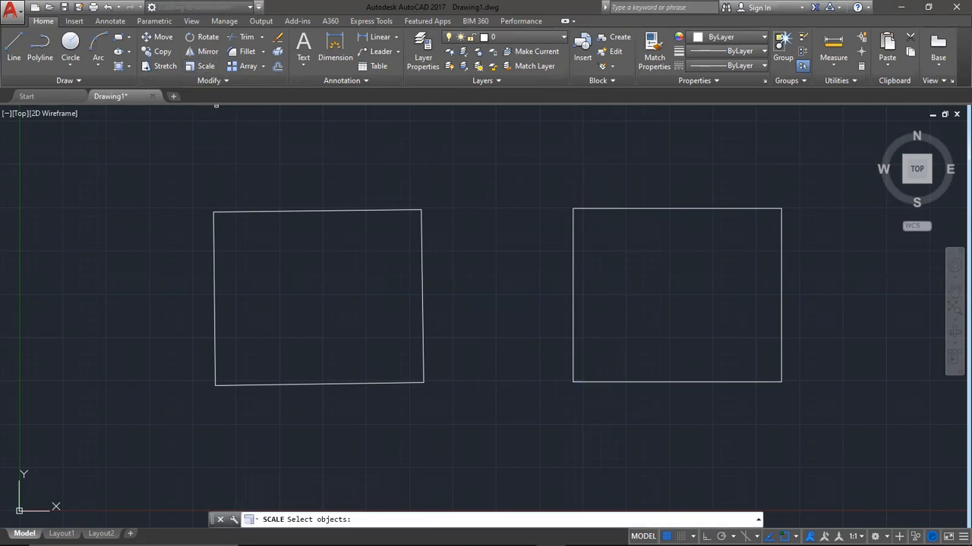
left_click(431, 428)
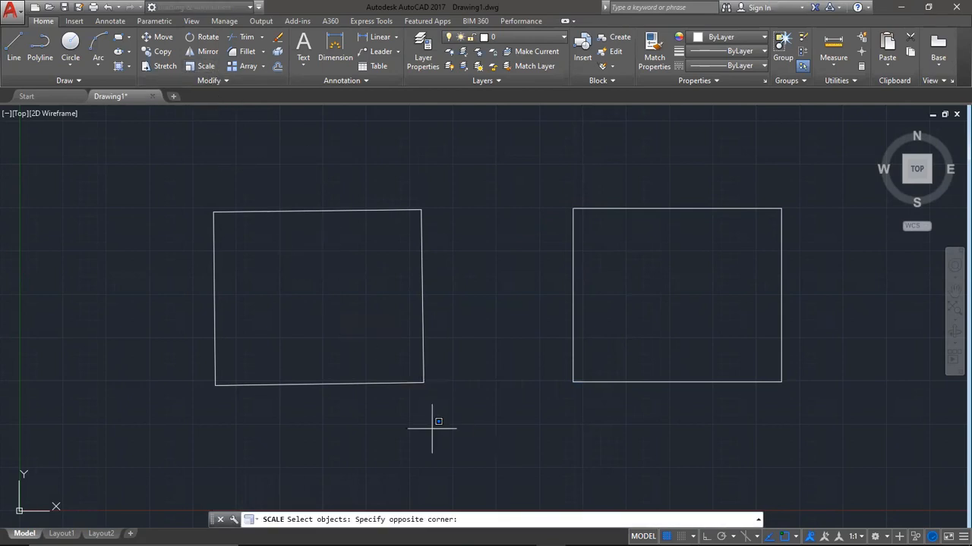
left_click(403, 350)
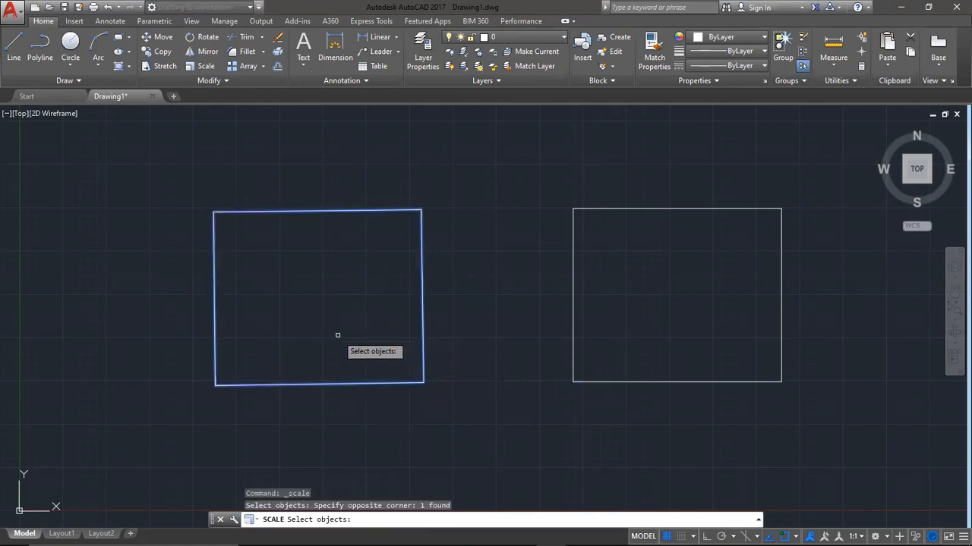
key("Return")
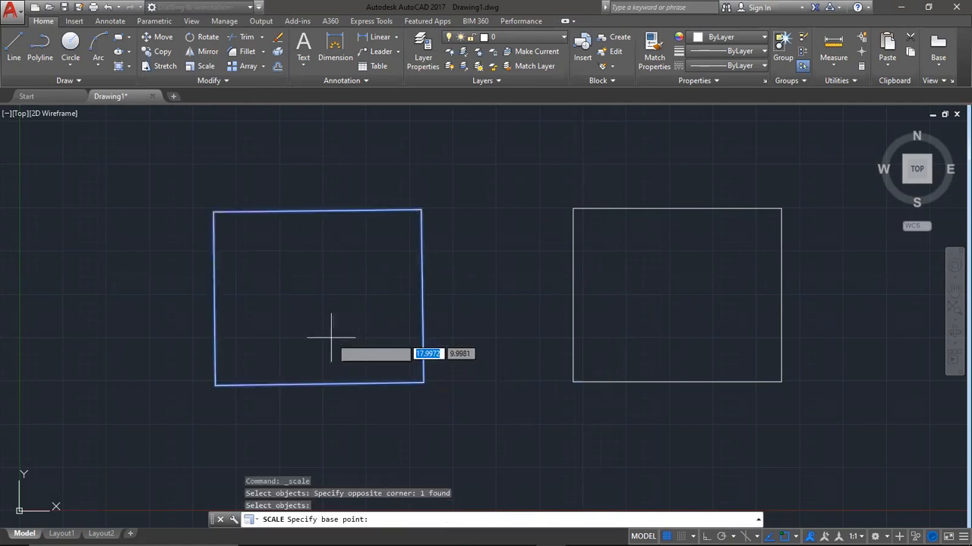
left_click(423, 384)
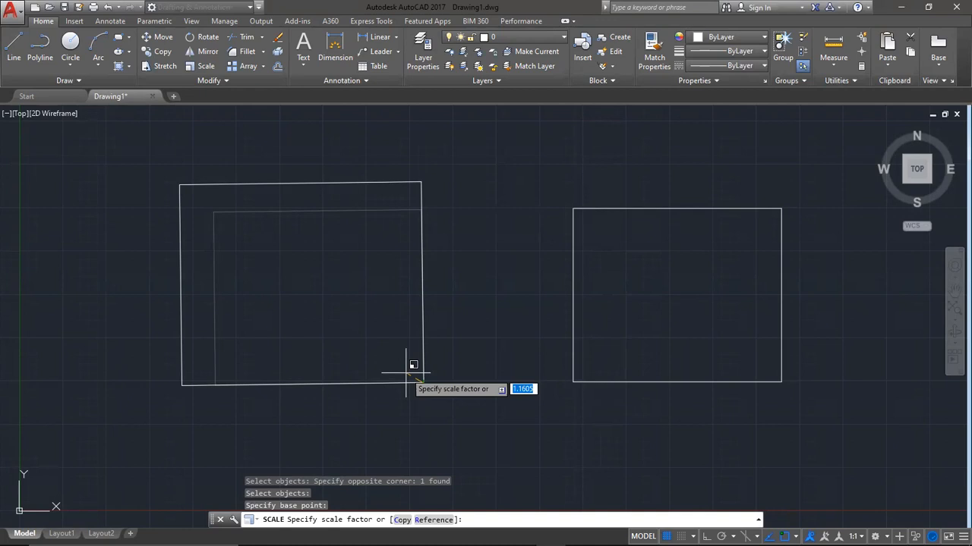
type("2")
key("Return")
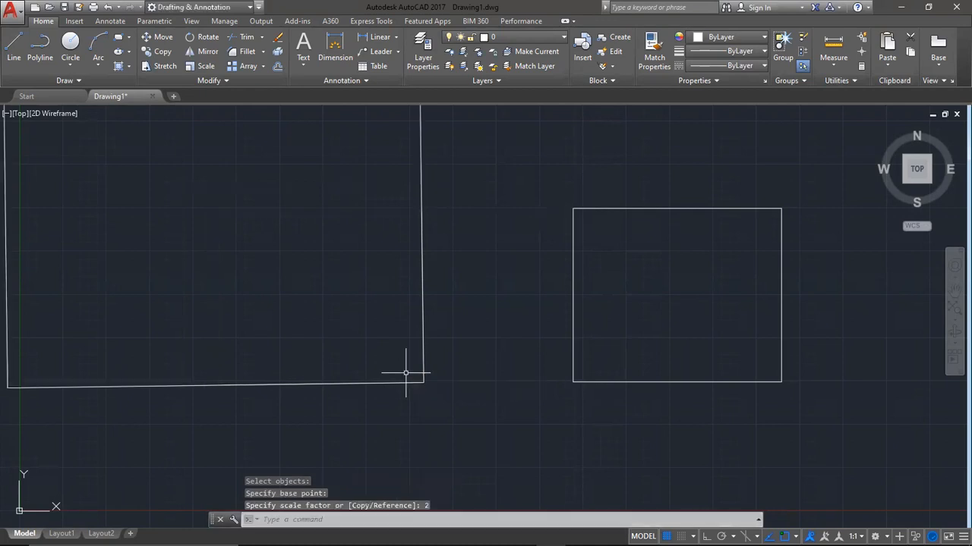
Scale the enlarged left rectangle by a factor of 0.25 from its lower-right corner.
scroll(407, 373, "up", 2)
scroll(408, 373, "down", 2)
scroll(404, 373, "down", 2)
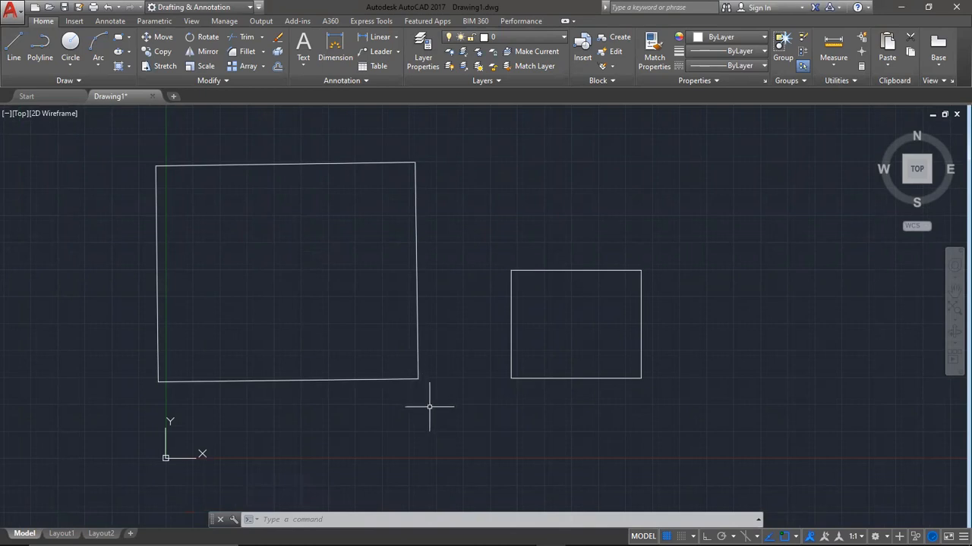
left_click(199, 65)
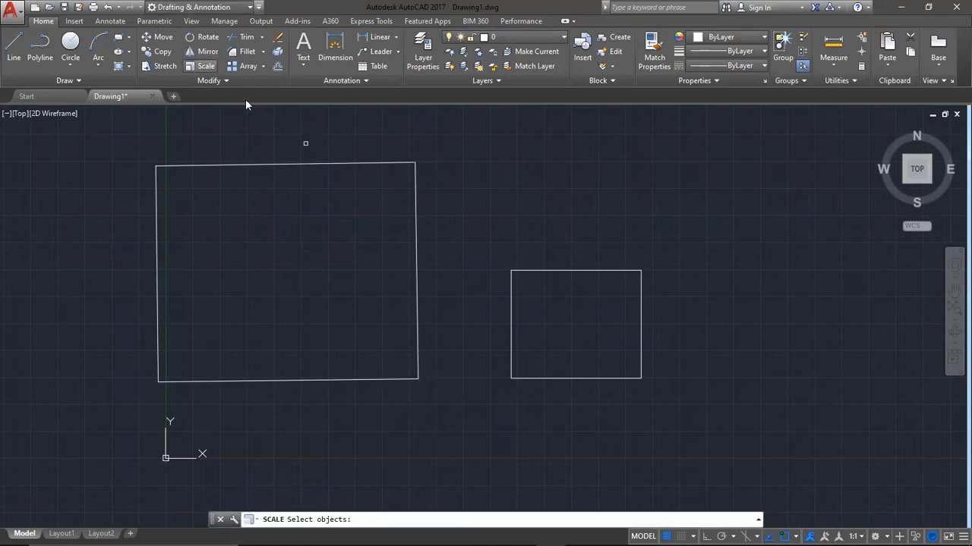
left_click(417, 373)
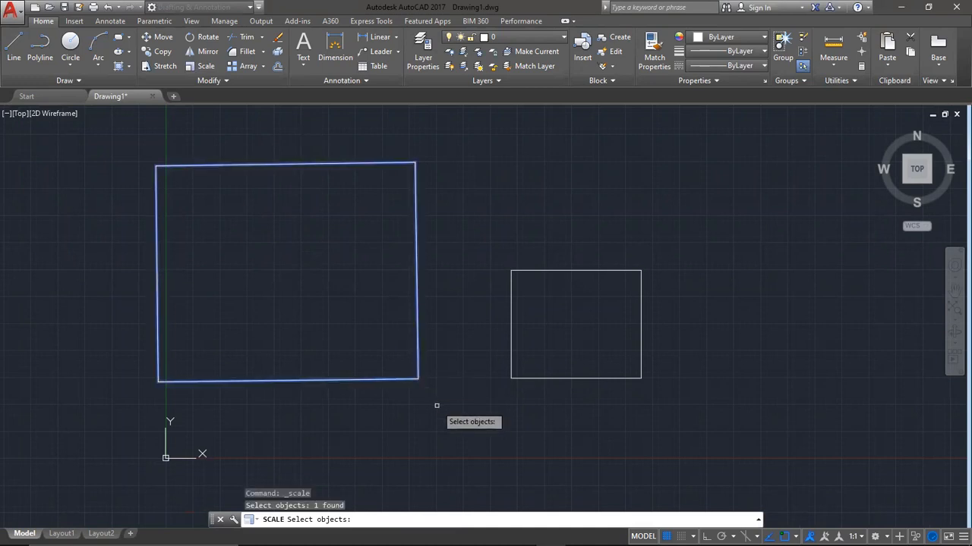
key("Return")
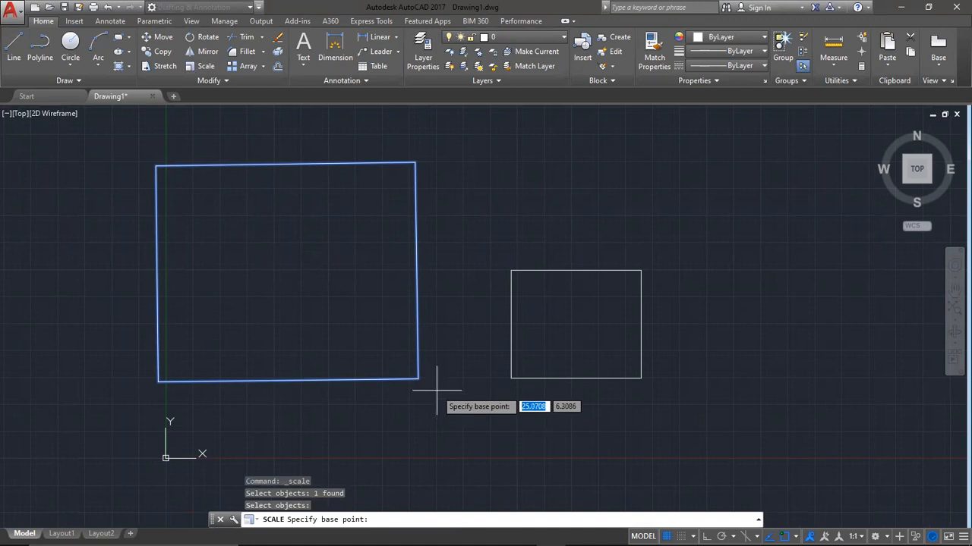
left_click(418, 378)
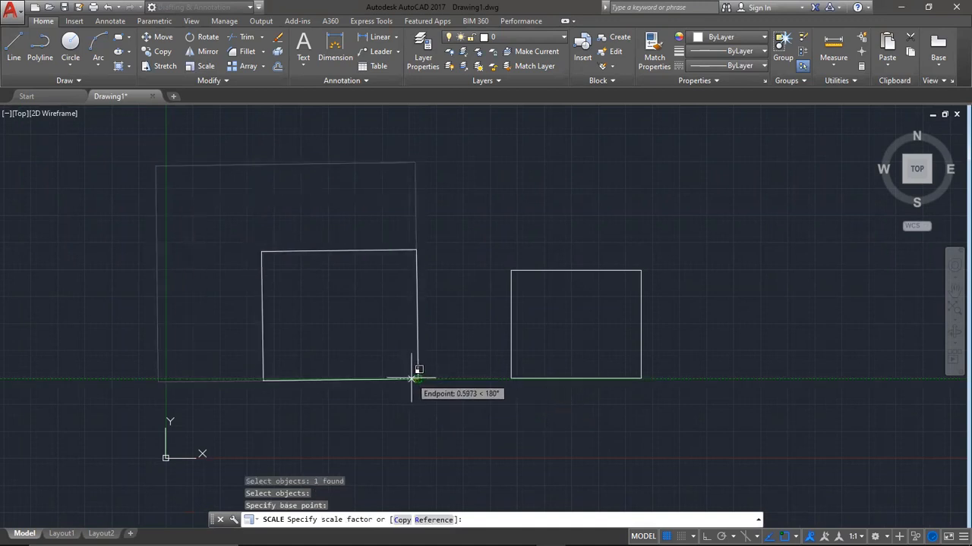
type("0.25")
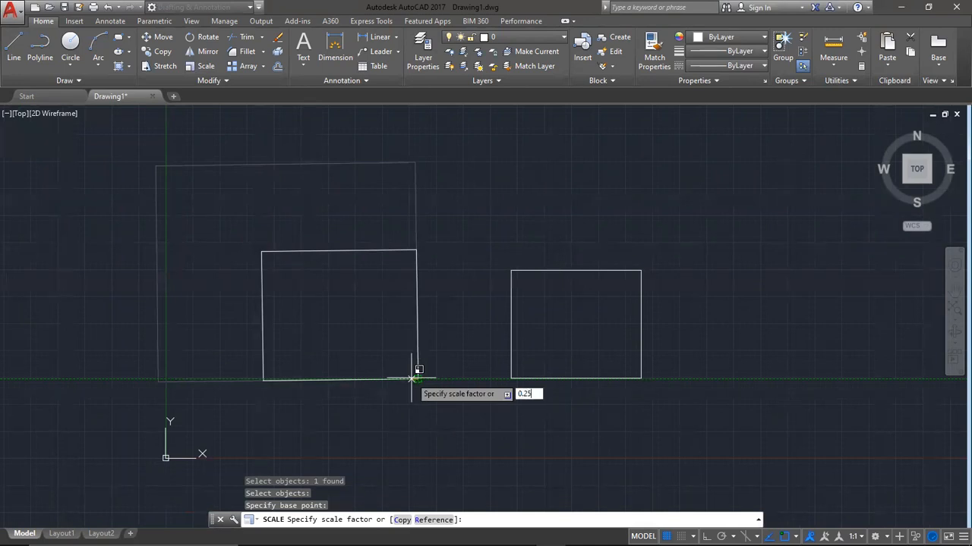
key("Return")
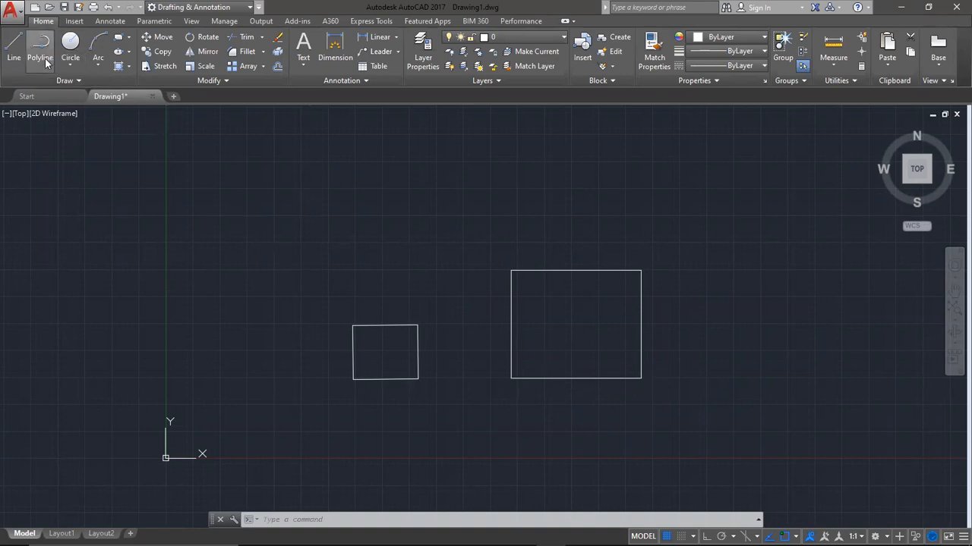
Draw a nearly horizontal line about 25 units long above the two rectangles.
left_click(14, 47)
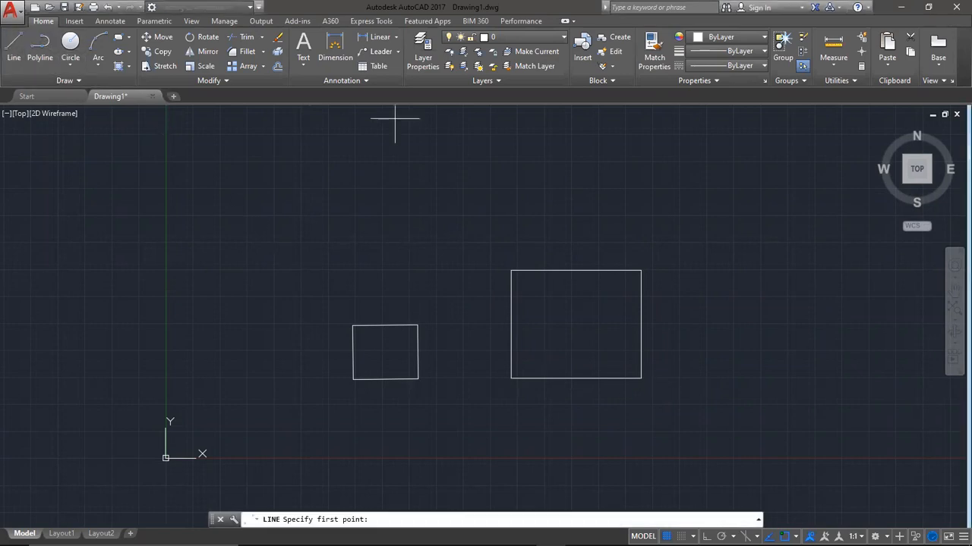
left_click(280, 194)
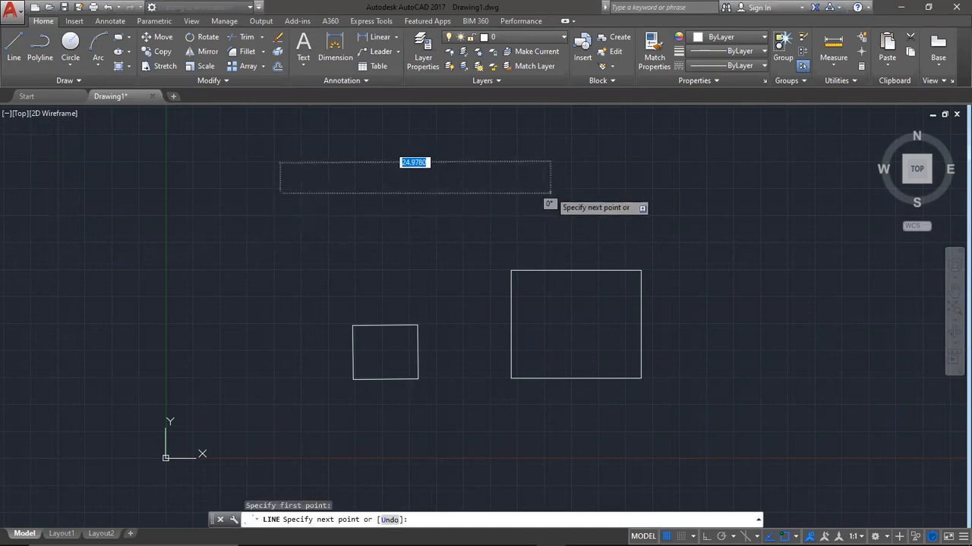
left_click(550, 192)
key("Escape")
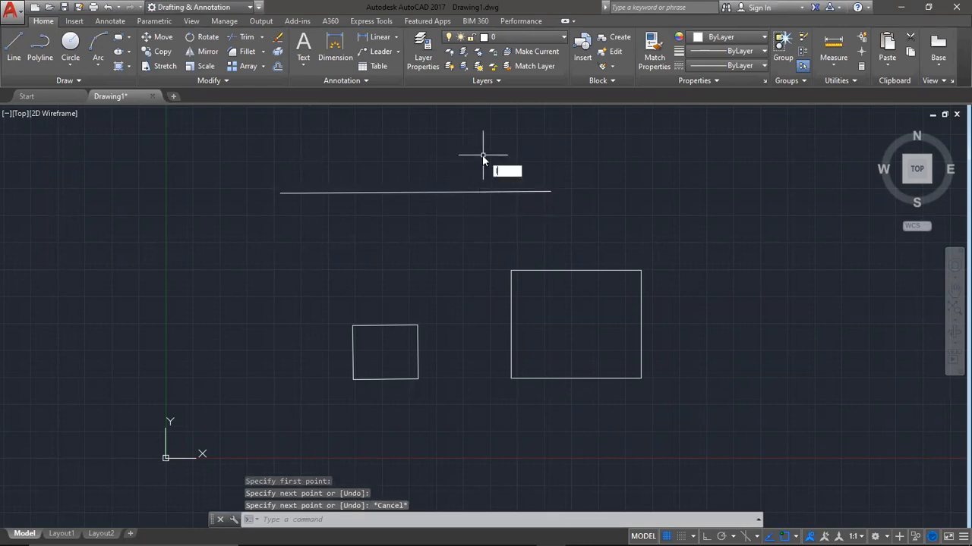
type("l")
key("Return")
left_click(550, 191)
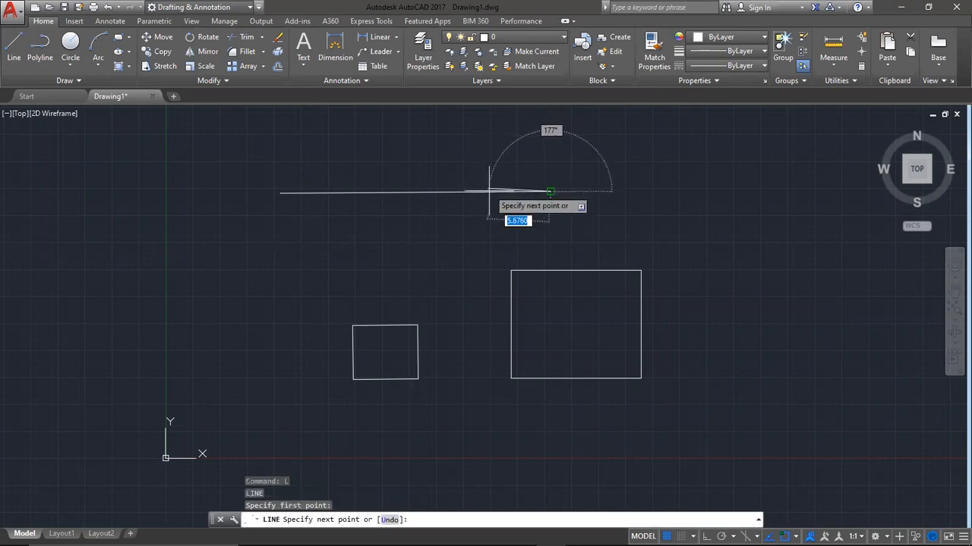
key("Escape")
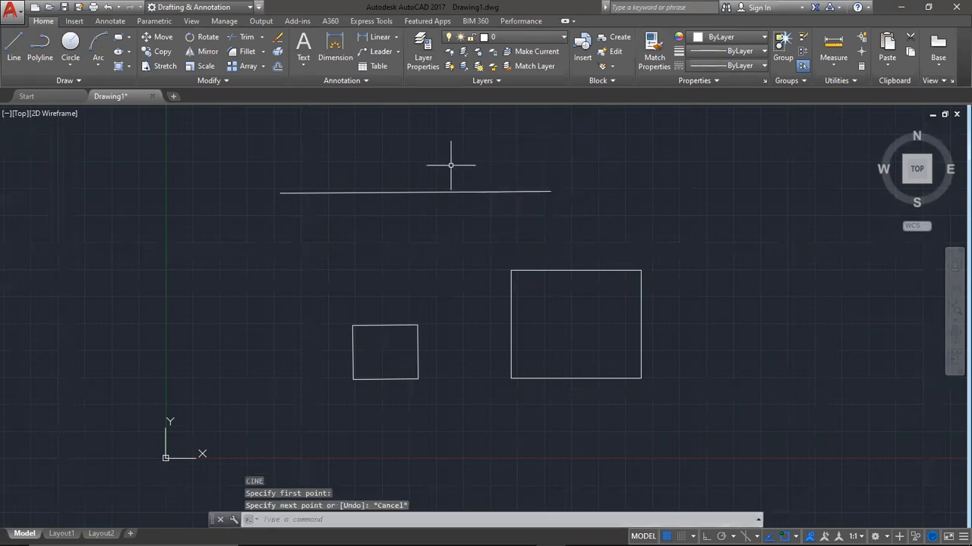
Draw a nearly vertical line that crosses the horizontal line to the right of its middle.
type("l")
key("Return")
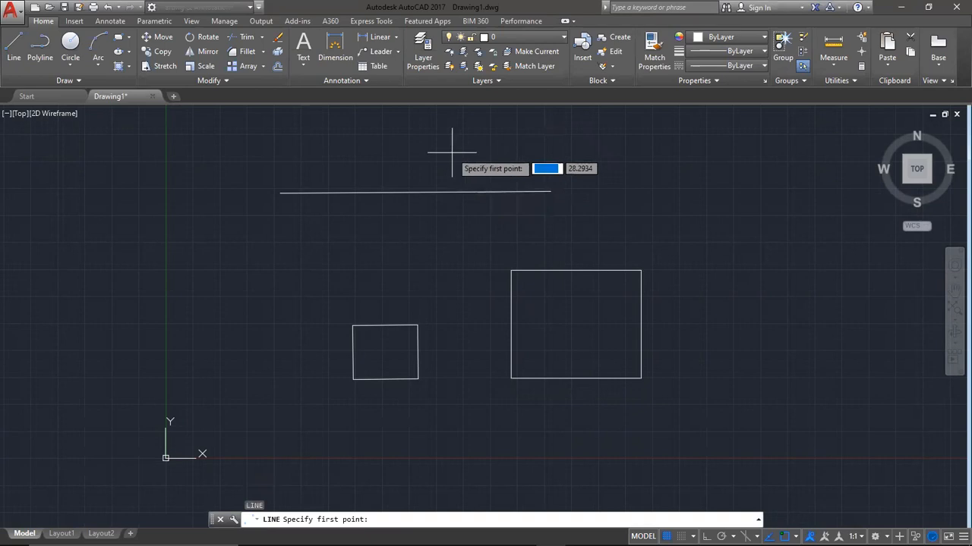
left_click(451, 153)
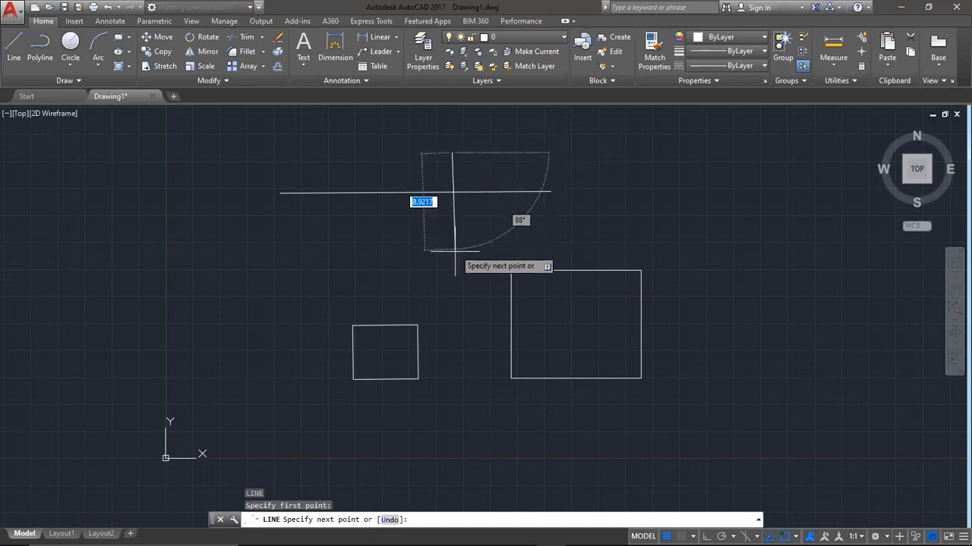
left_click(449, 267)
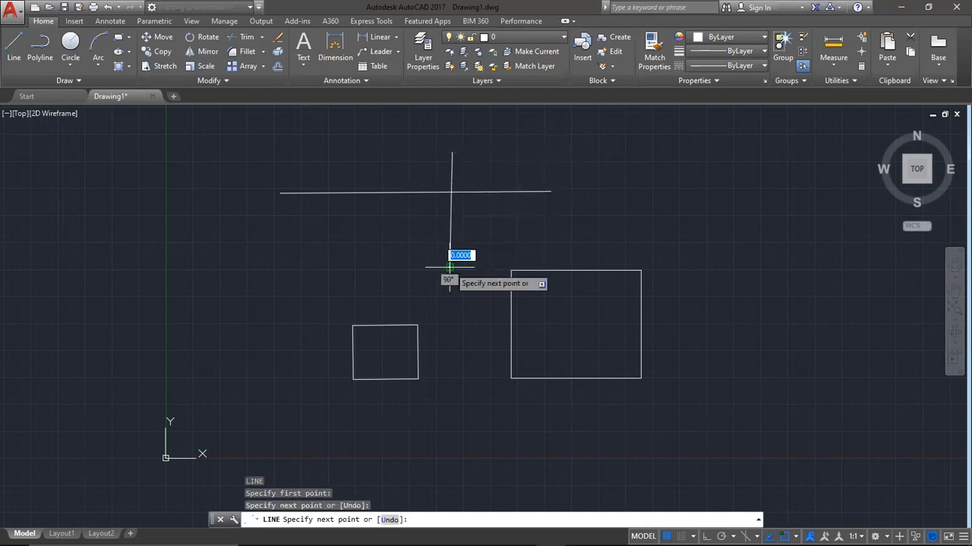
key("Escape")
End the line command and delete both rectangles below the crossing lines.
left_click(676, 422)
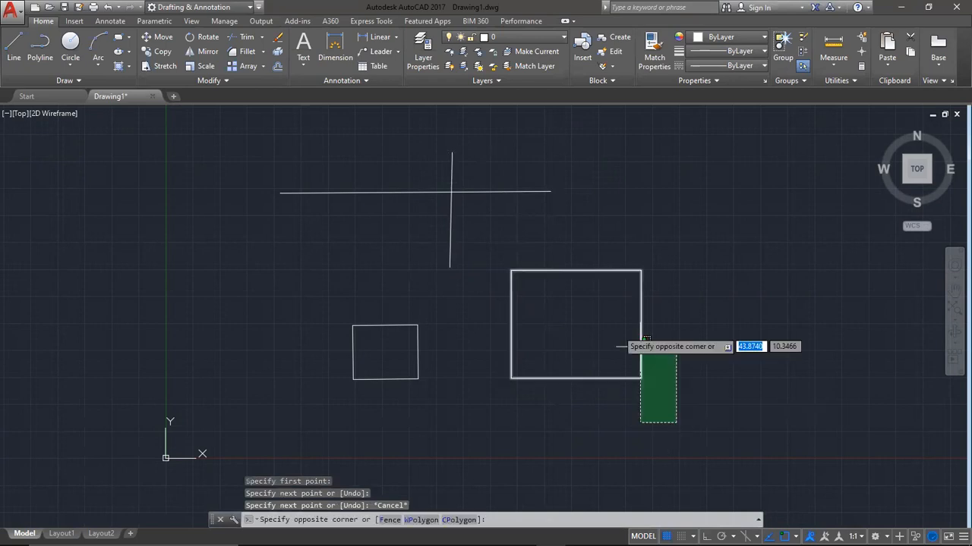
left_click(642, 340)
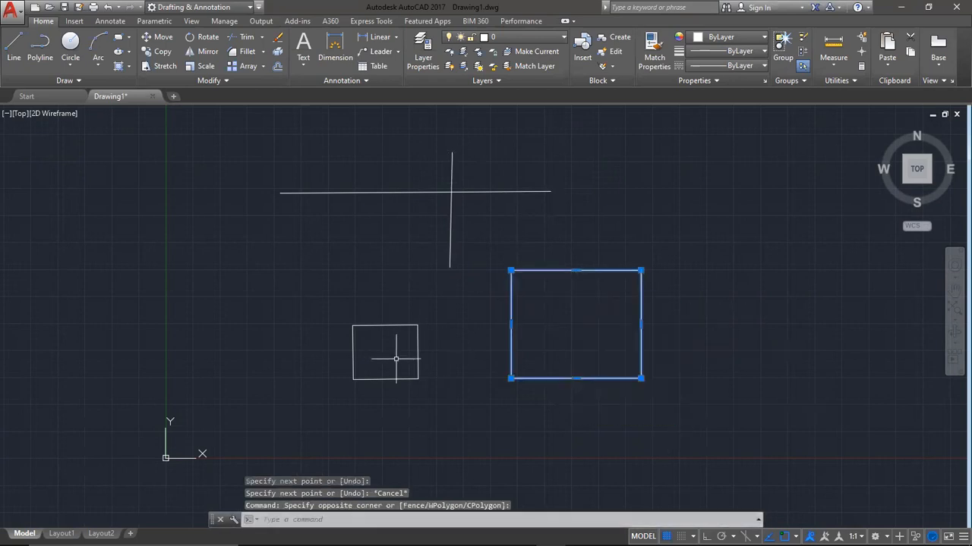
key("Delete")
left_click(420, 405)
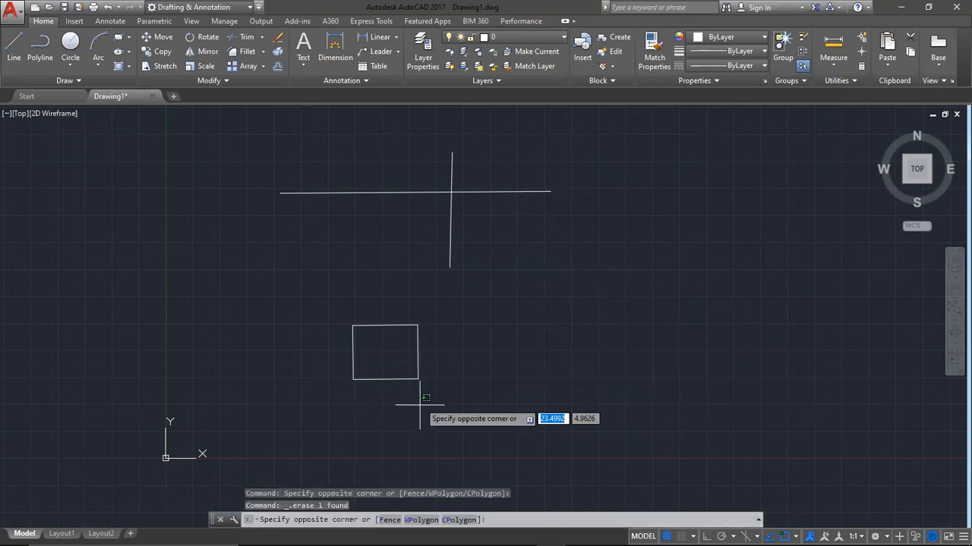
left_click(399, 354)
key("Delete")
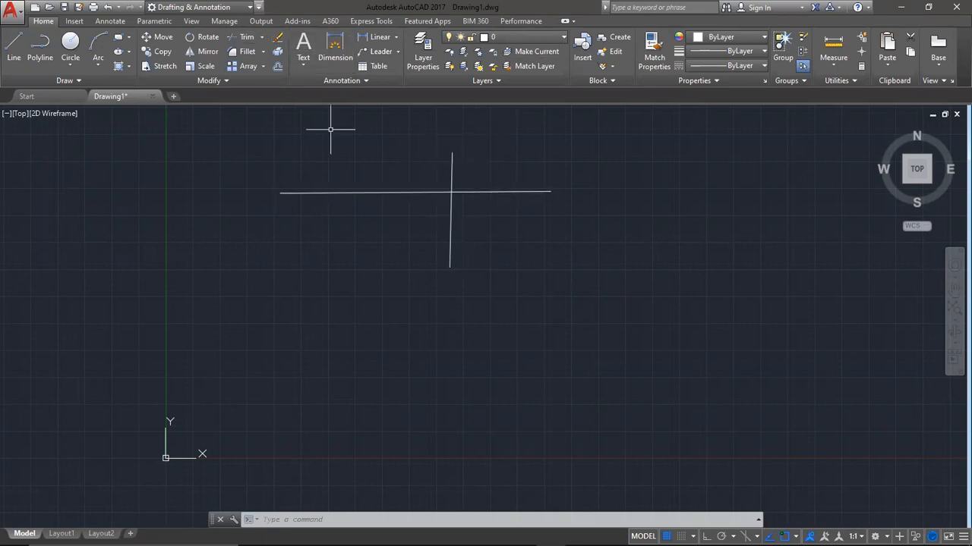
Copy the vertical line twice to the left from its upper endpoint, placing the first copy about 4 units away, across the horizontal line.
left_click(450, 154)
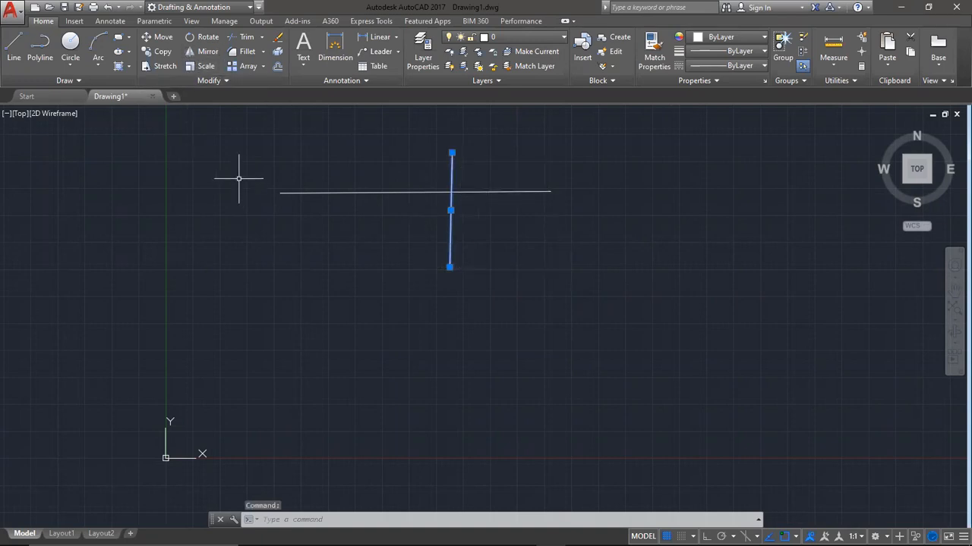
key("Escape")
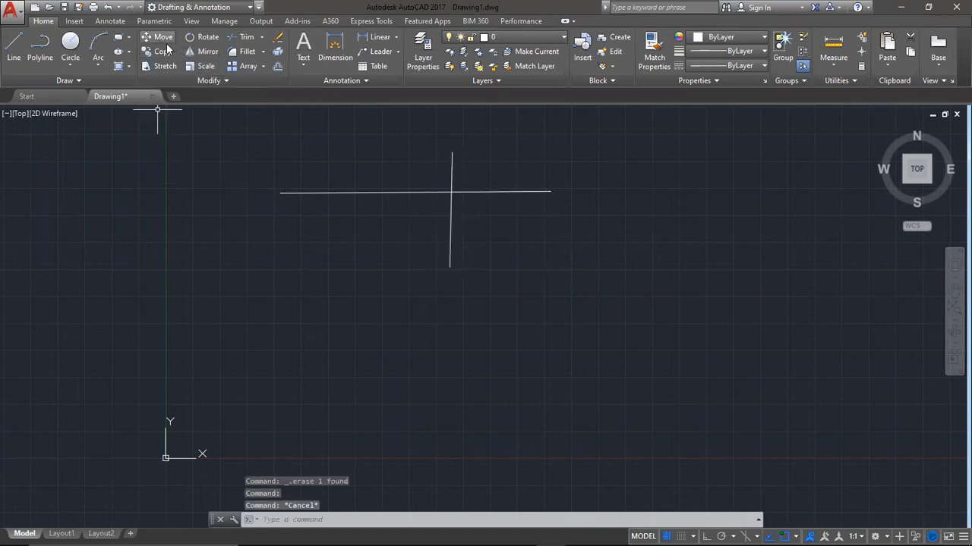
left_click(162, 51)
left_click(460, 162)
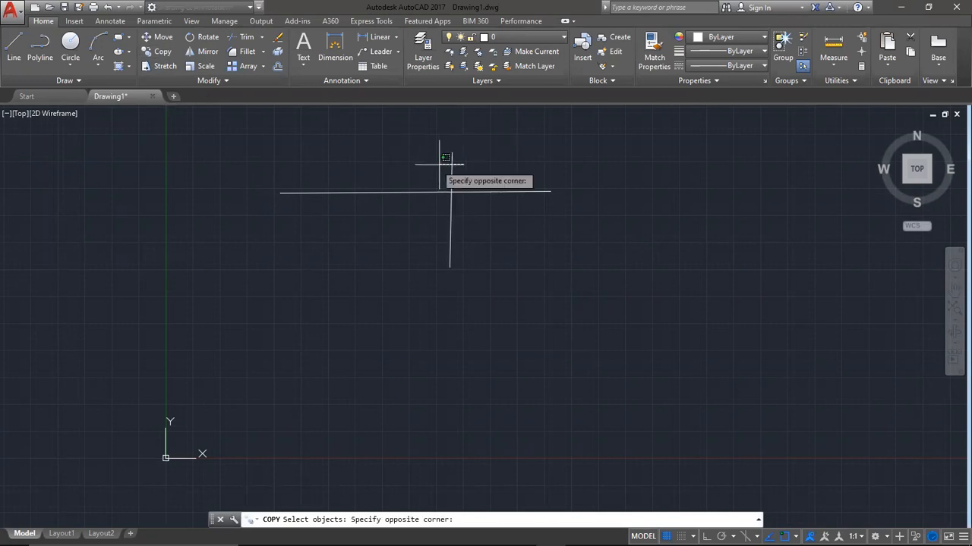
left_click(429, 145)
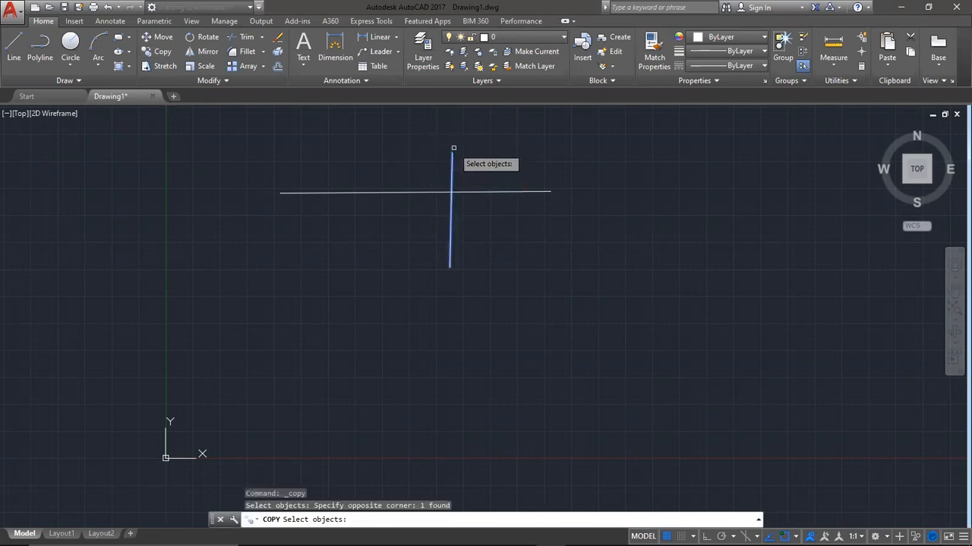
key("Return")
left_click(451, 151)
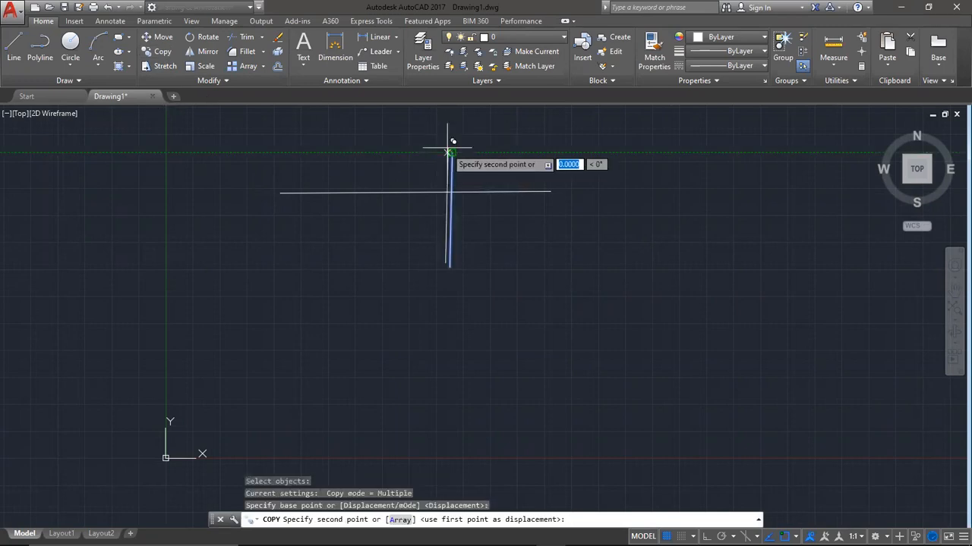
left_click(407, 151)
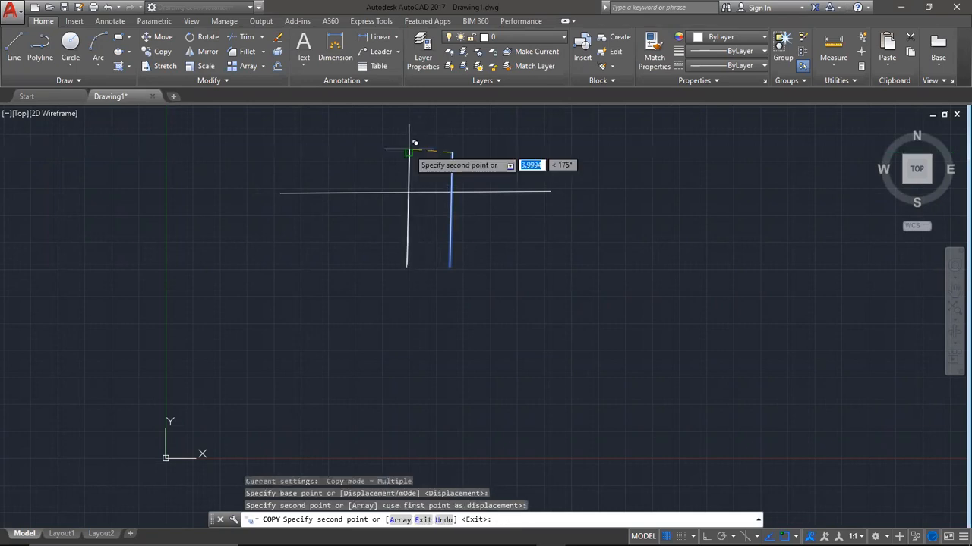
left_click(339, 150)
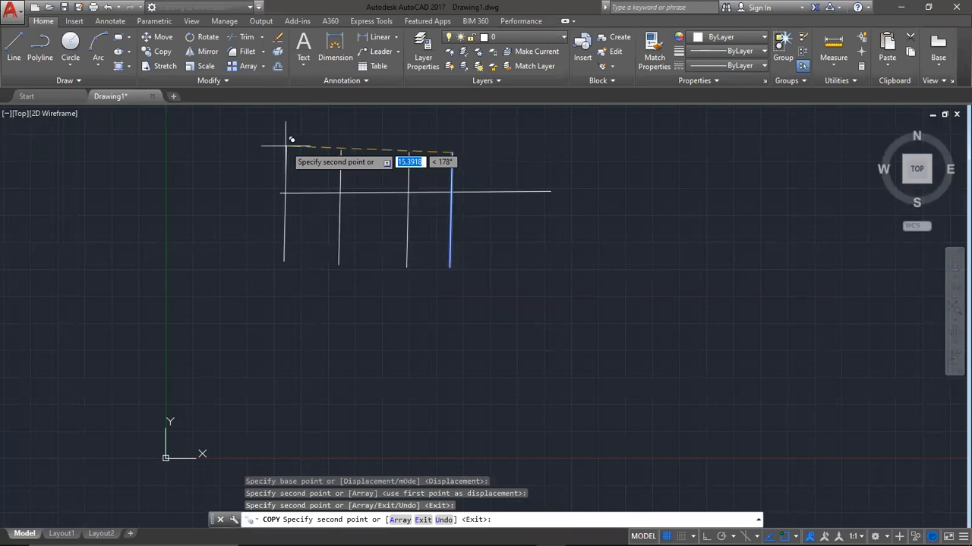
key("Return")
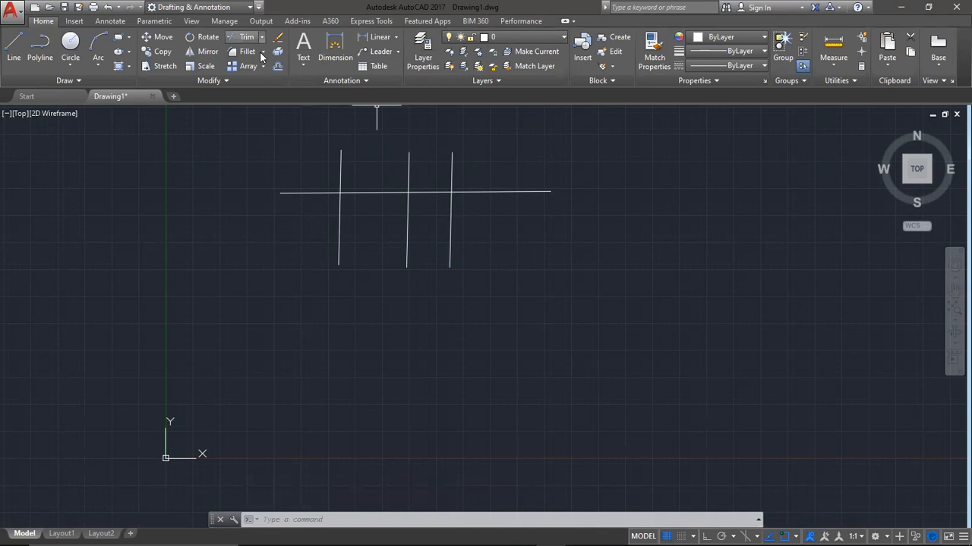
Trim the parts of the three vertical lines above the horizontal line, using all four lines as cutting edges.
left_click(245, 36)
left_click(527, 276)
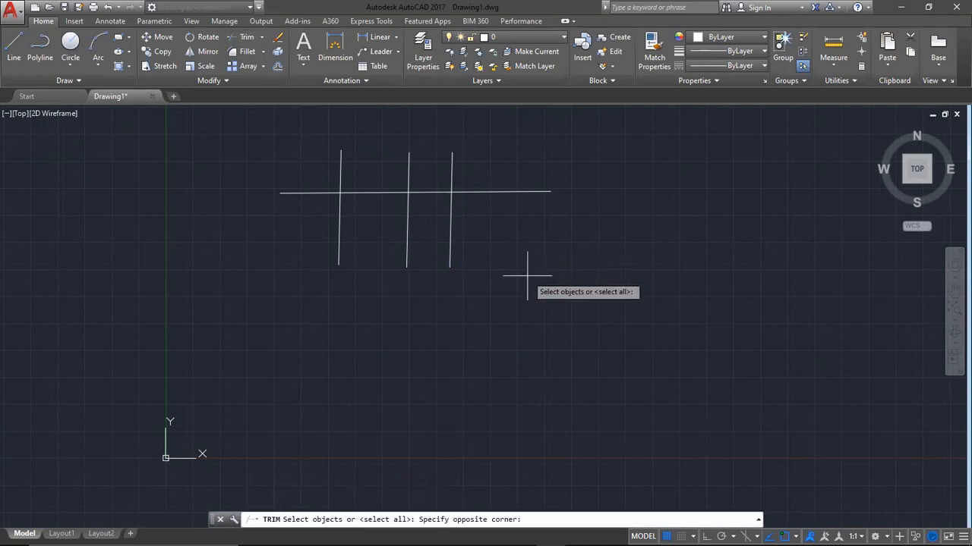
left_click(260, 135)
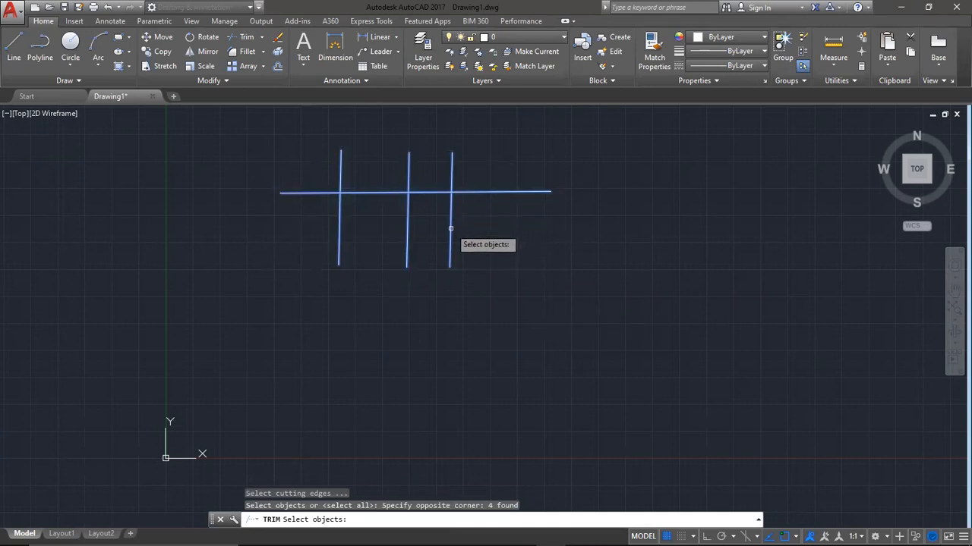
key("Return")
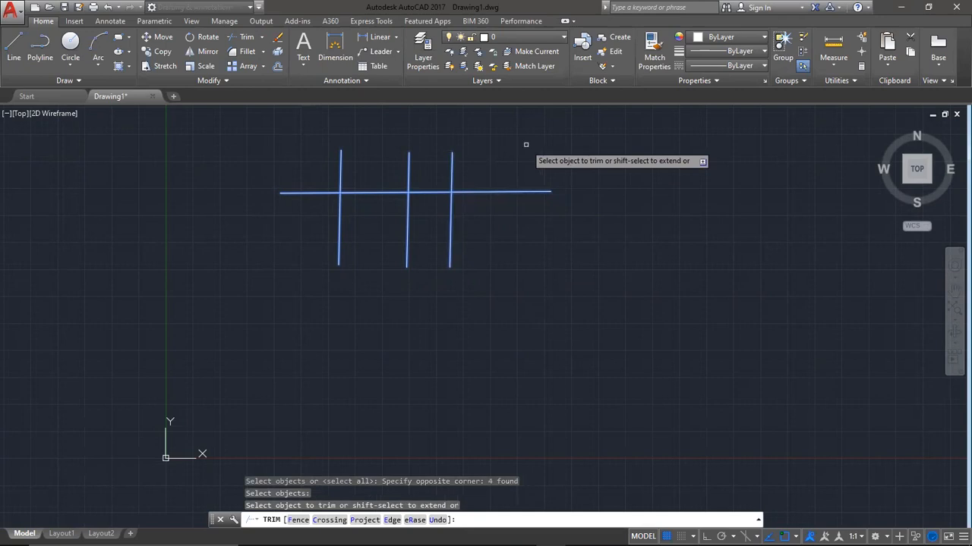
left_click(453, 165)
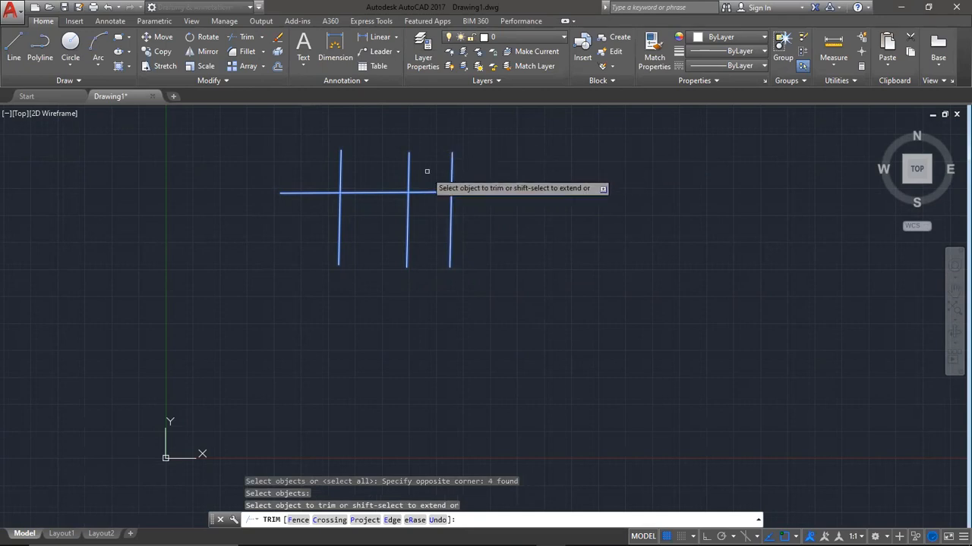
left_click(341, 177)
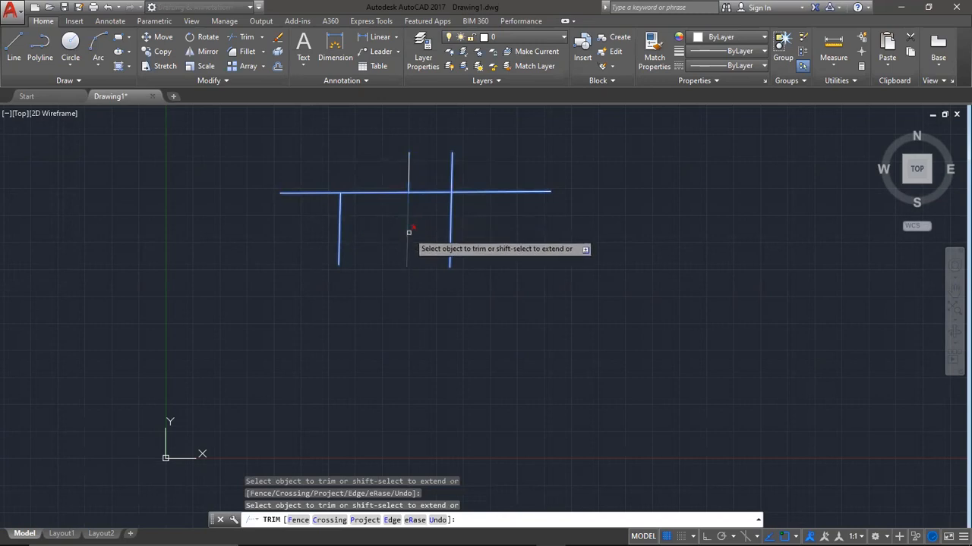
left_click(407, 174)
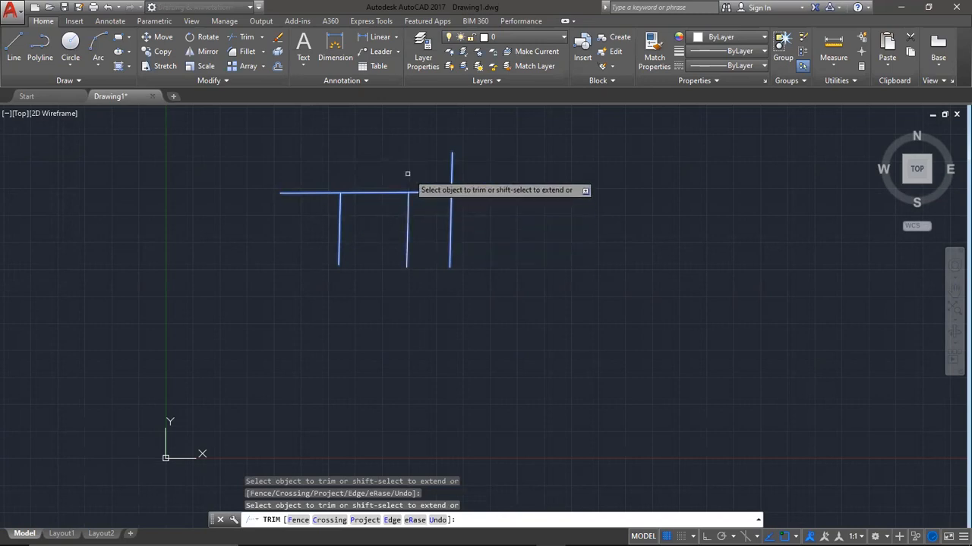
left_click(450, 180)
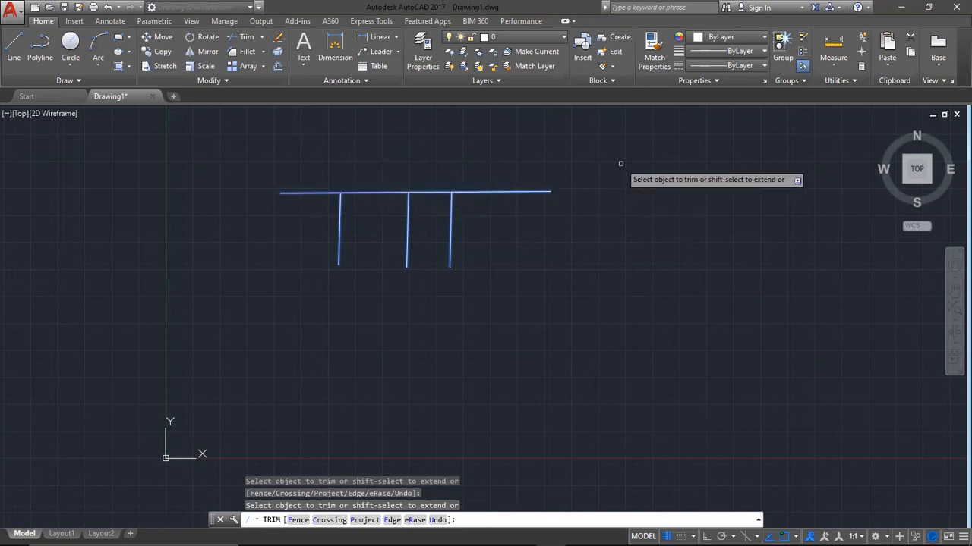
key("Return")
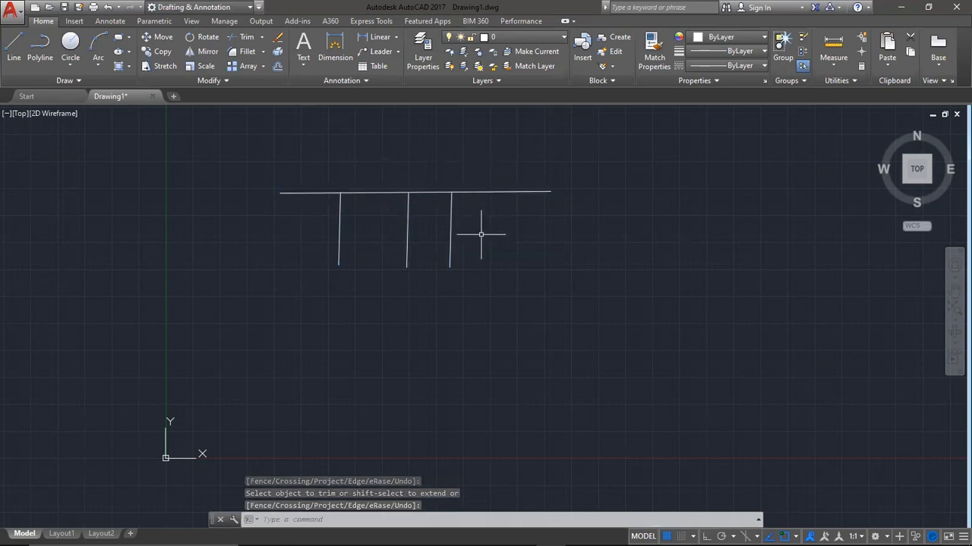
Delete the horizontal line and the three trimmed vertical lines.
left_click(561, 300)
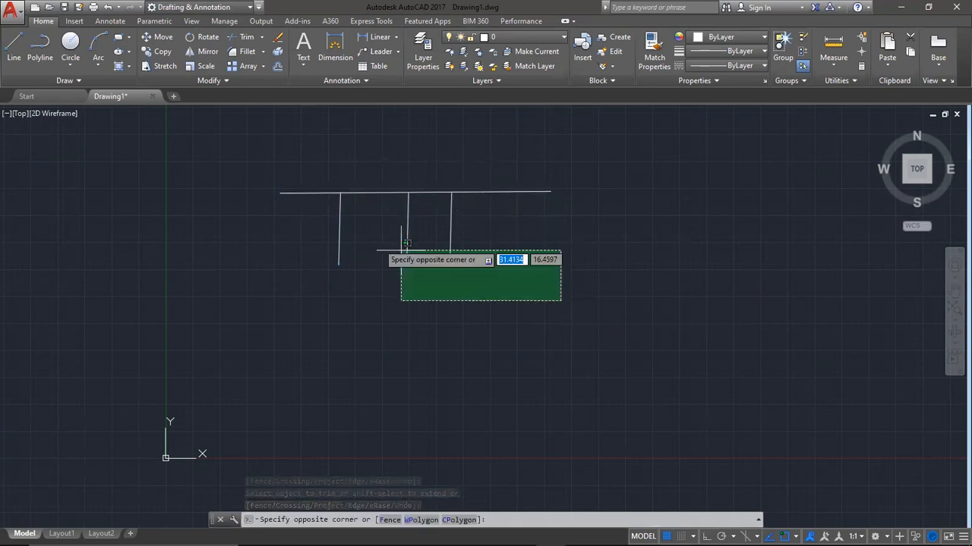
left_click(257, 182)
key("Delete")
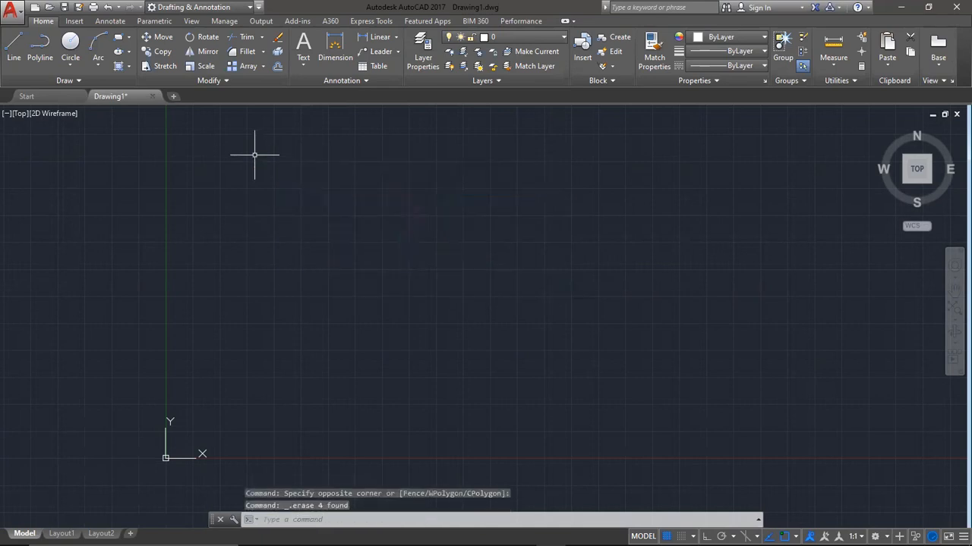
Draw a new nearly horizontal line across the upper middle of the empty drawing.
type("l")
key("Return")
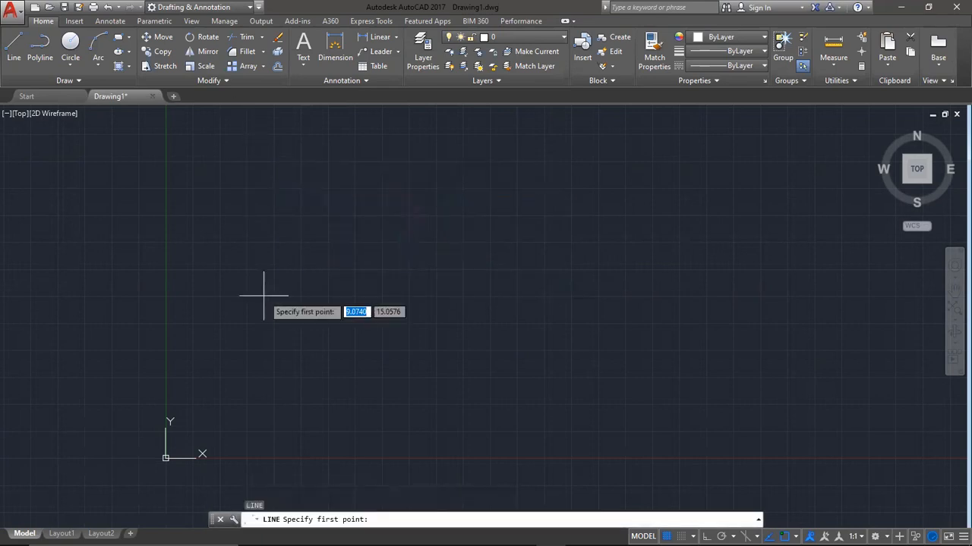
left_click(326, 187)
left_click(625, 189)
key("Return")
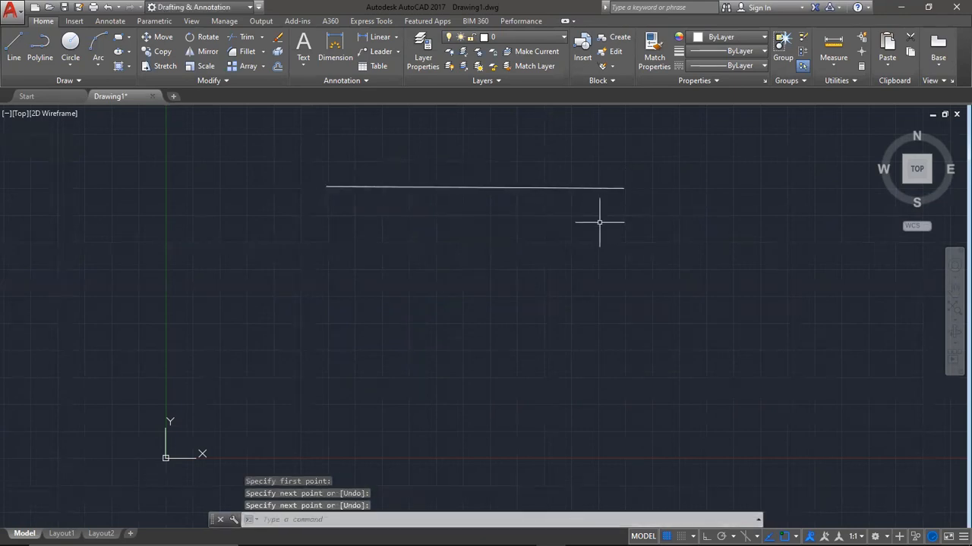
Draw a nearly vertical line beneath the right part of the horizontal line, starting a small gap below it.
type("l")
key("Return")
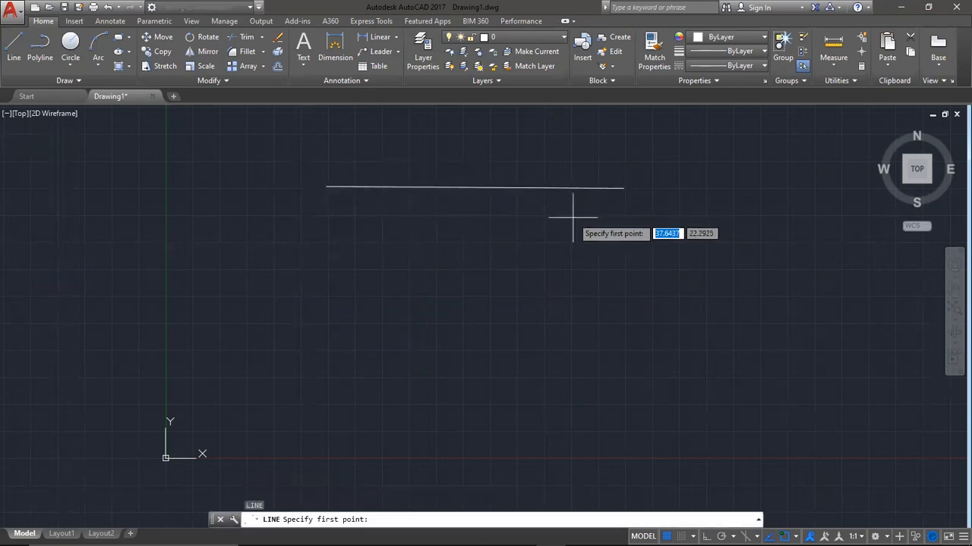
left_click(573, 217)
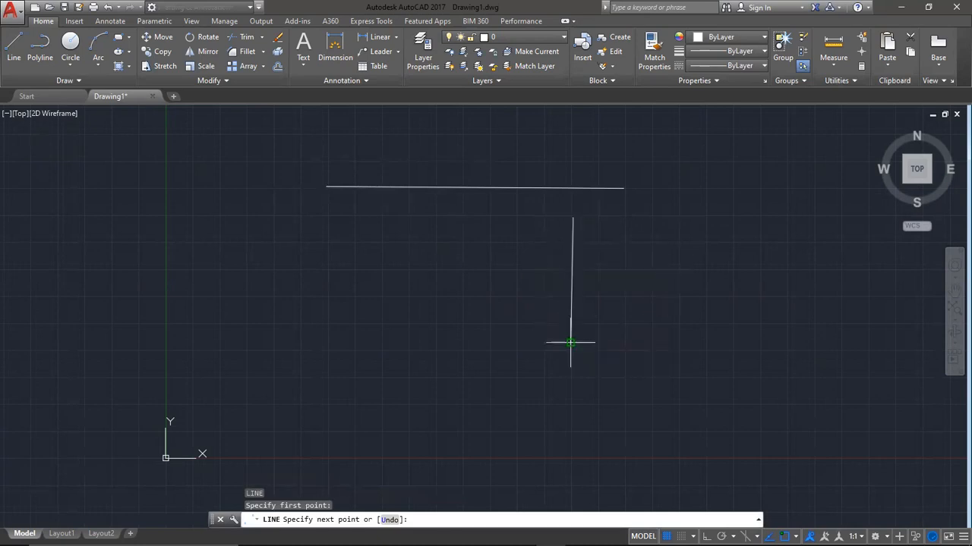
left_click(570, 341)
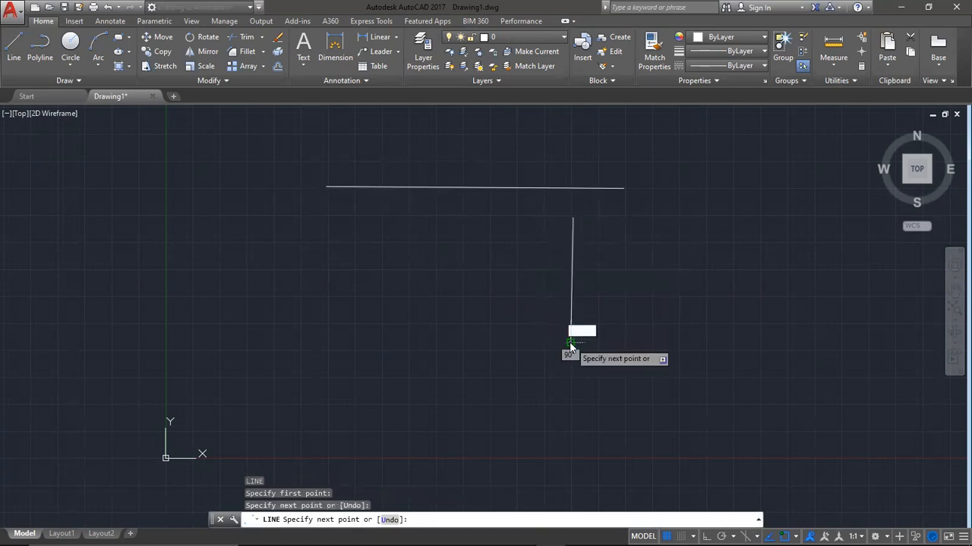
key("Escape")
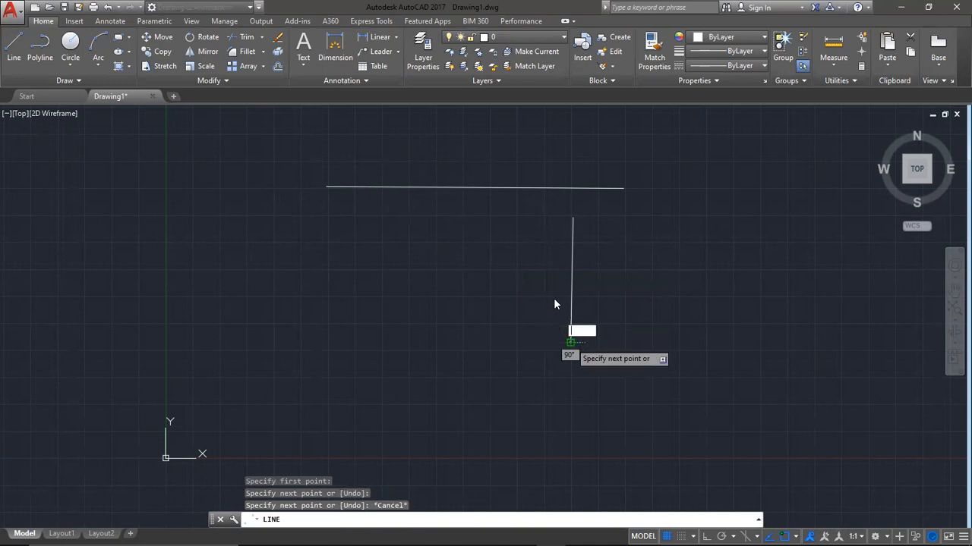
key("Escape")
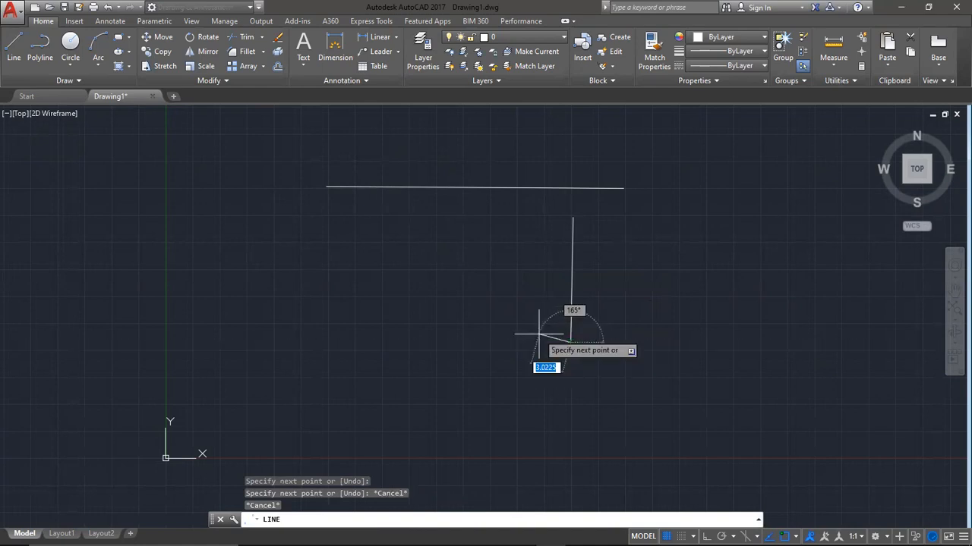
key("Escape")
Copy the vertical line three times to the left from its upper endpoint, the first copy about 5.5 units away, below the horizontal line.
left_click(589, 237)
left_click(533, 204)
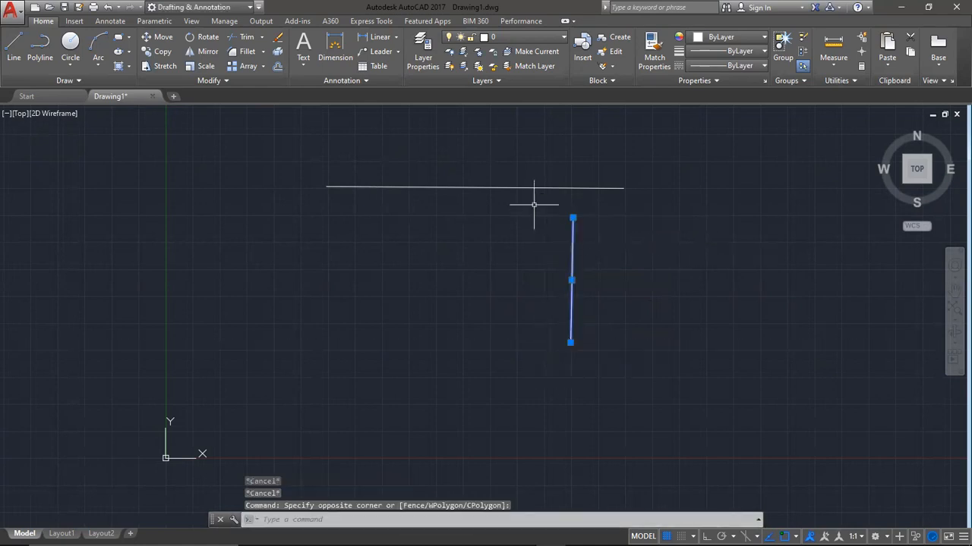
left_click(211, 175)
left_click(212, 172)
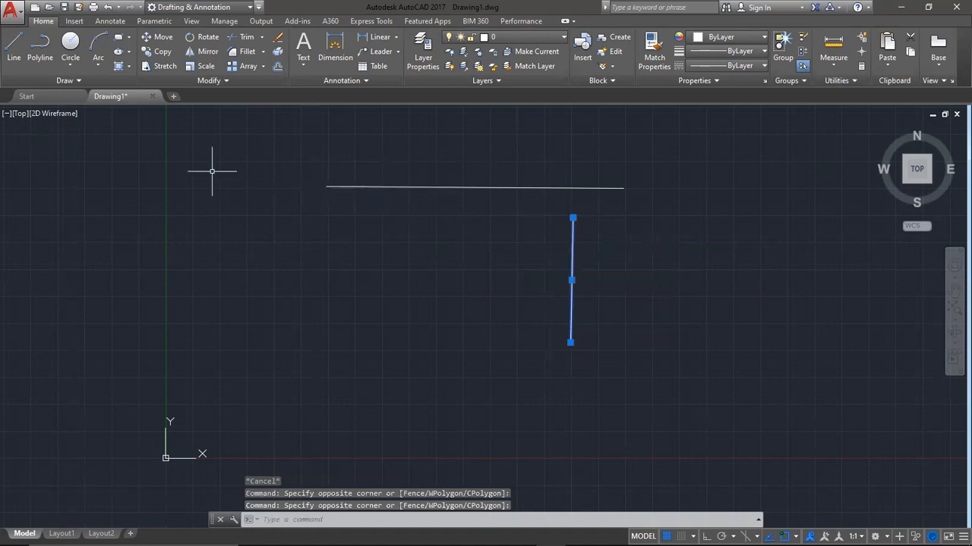
left_click(157, 51)
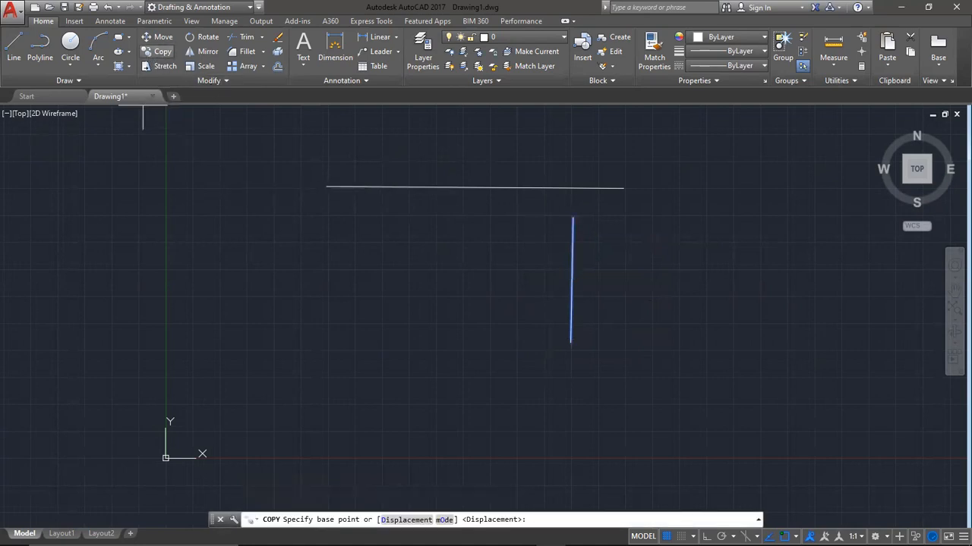
left_click(572, 218)
left_click(512, 218)
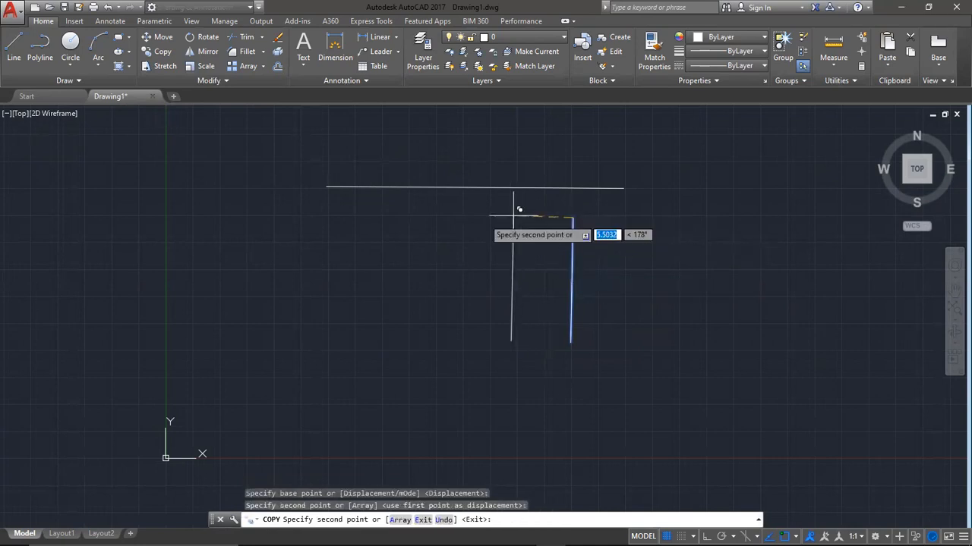
left_click(434, 217)
left_click(368, 220)
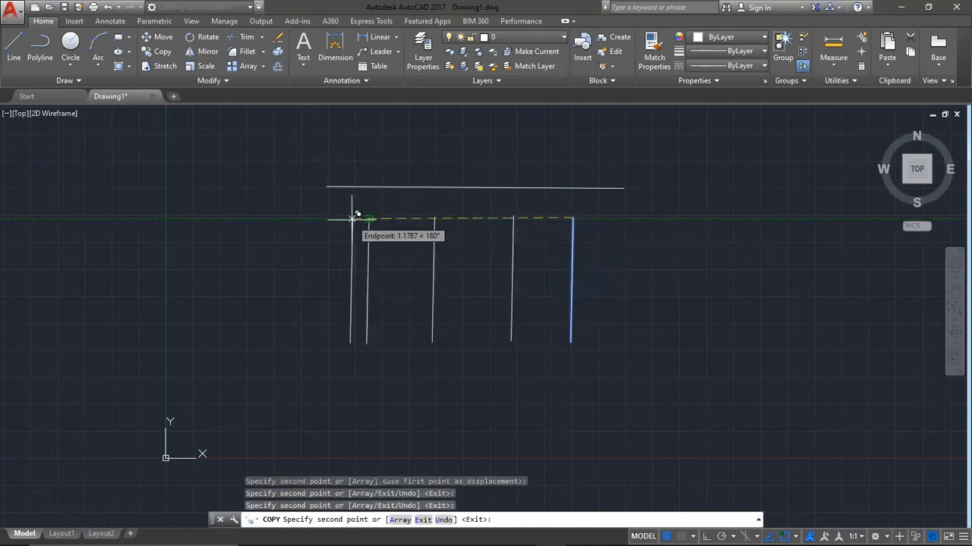
key("Escape")
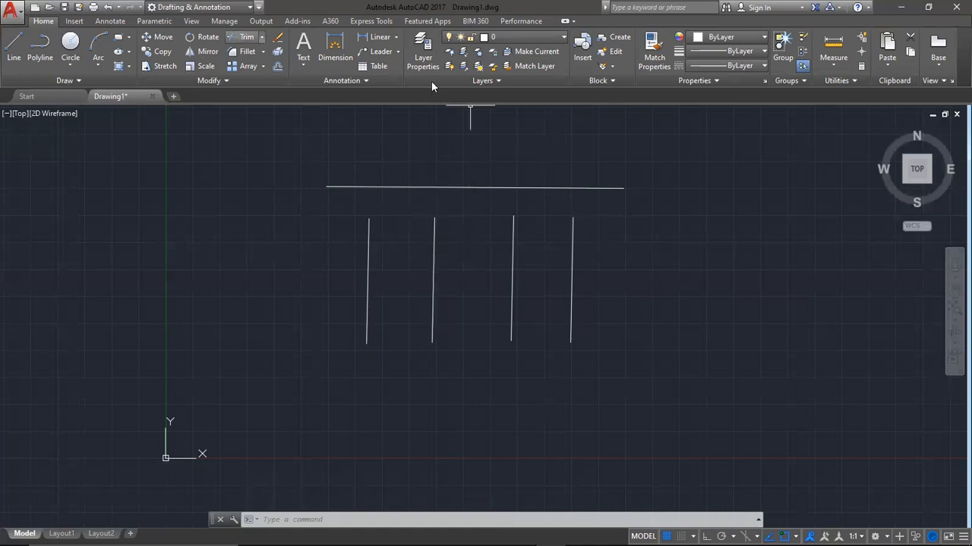
Extend the upper ends of the four vertical lines to the horizontal line, using all five lines as boundary edges.
left_click(262, 36)
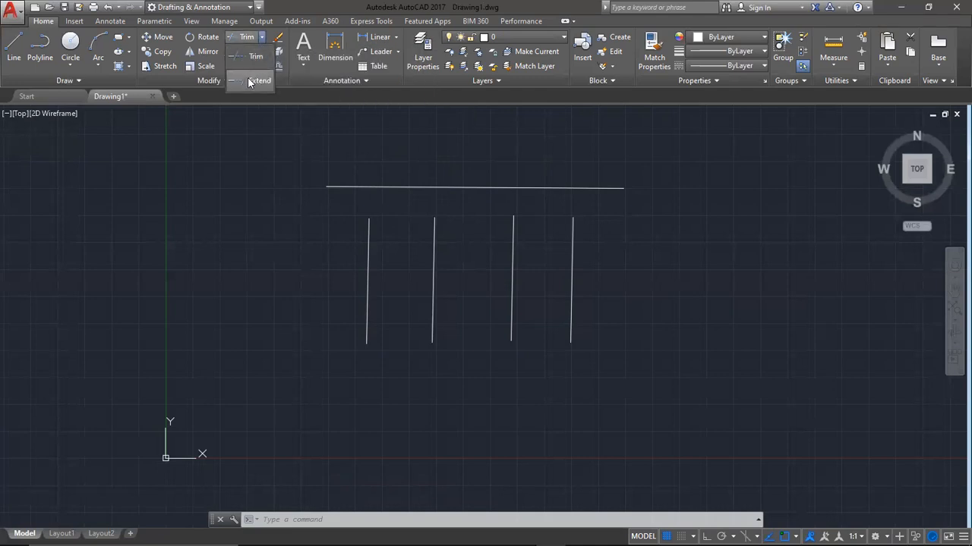
left_click(251, 81)
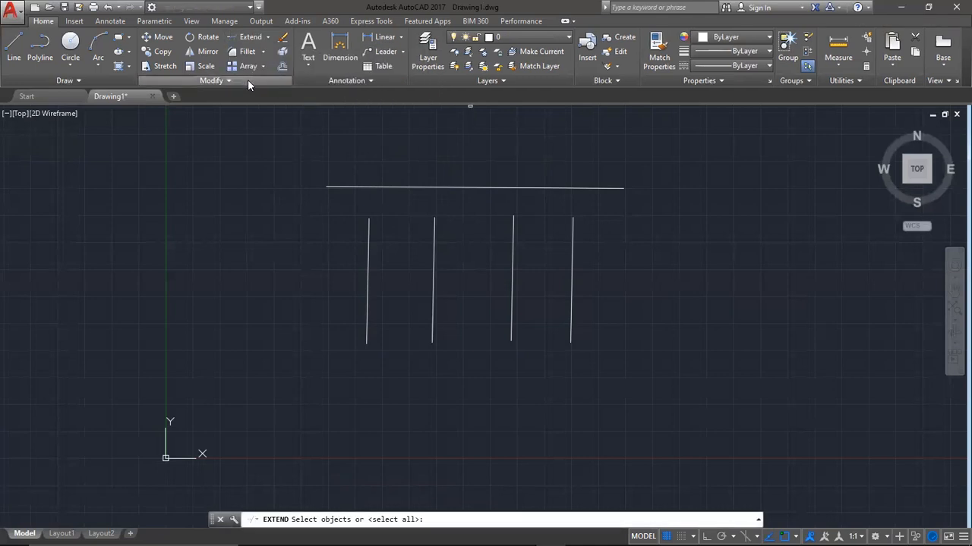
left_click(616, 259)
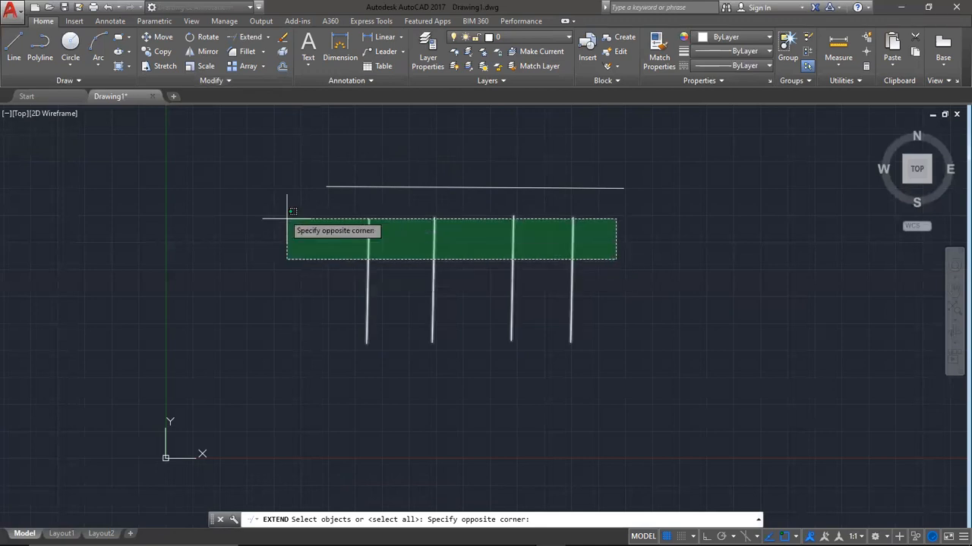
left_click(264, 157)
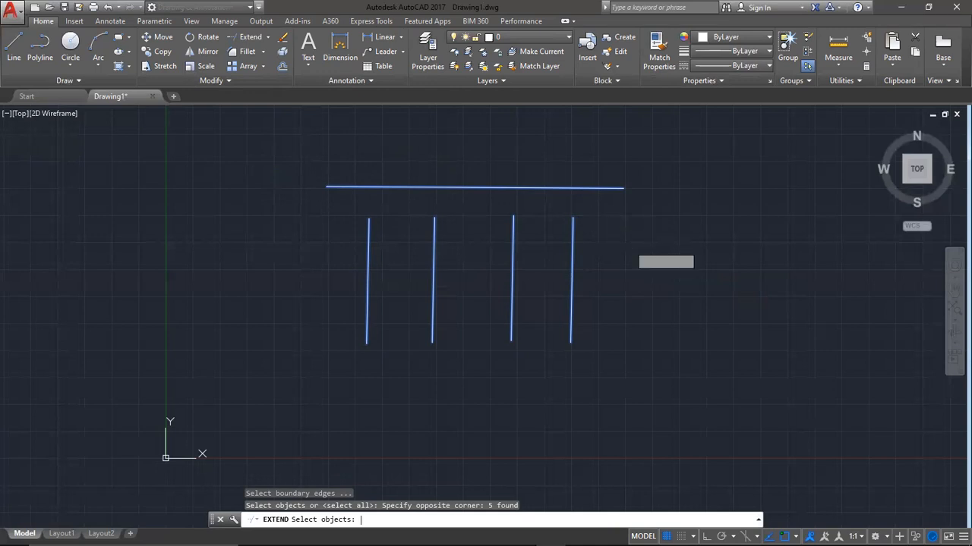
key("Return")
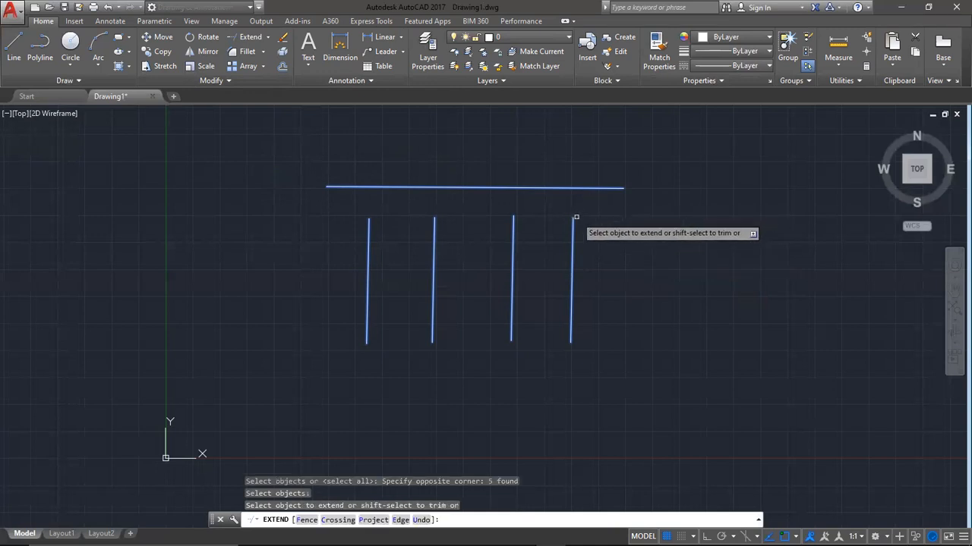
left_click(573, 217)
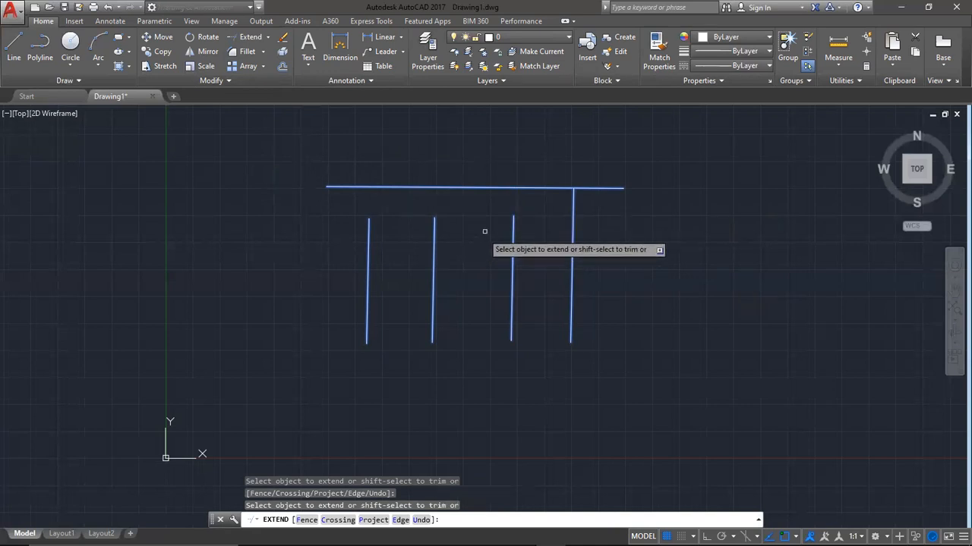
left_click(514, 213)
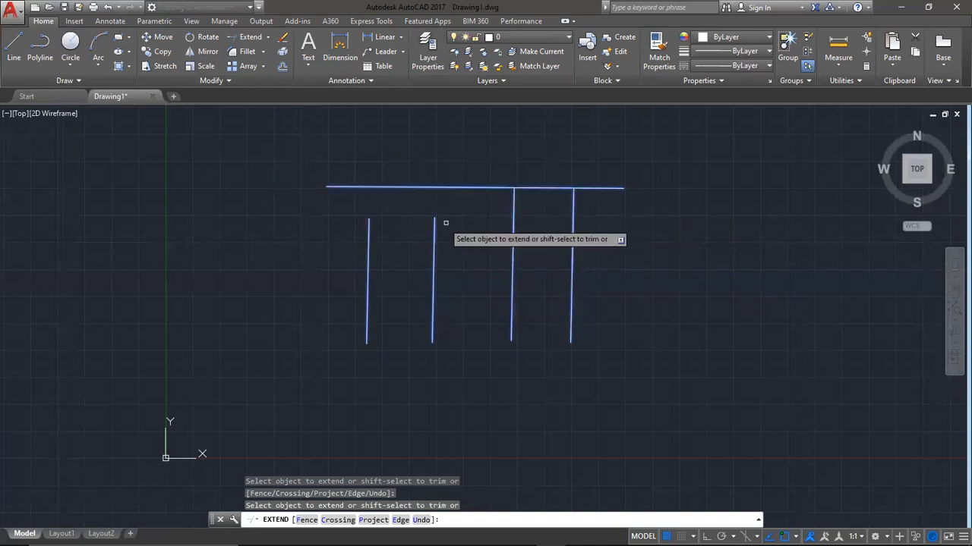
left_click(435, 221)
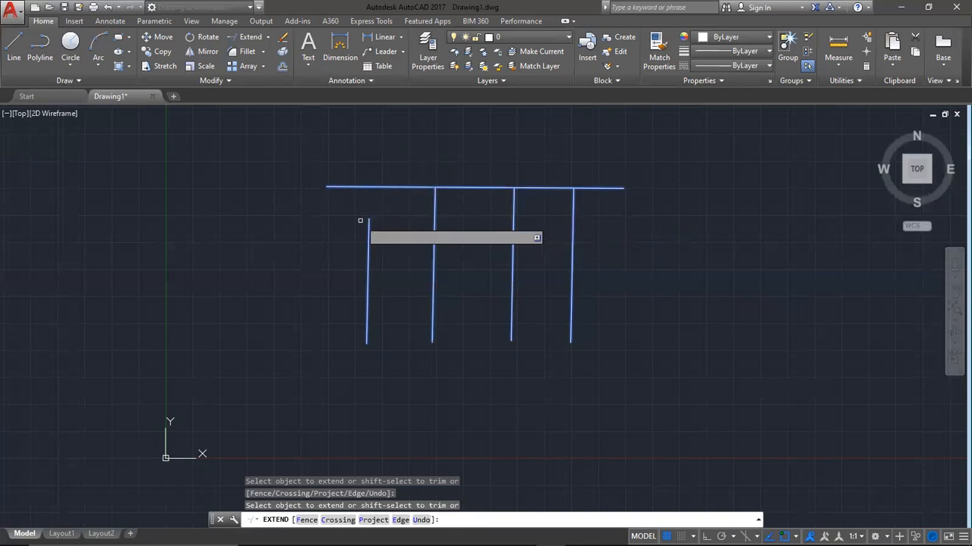
left_click(368, 220)
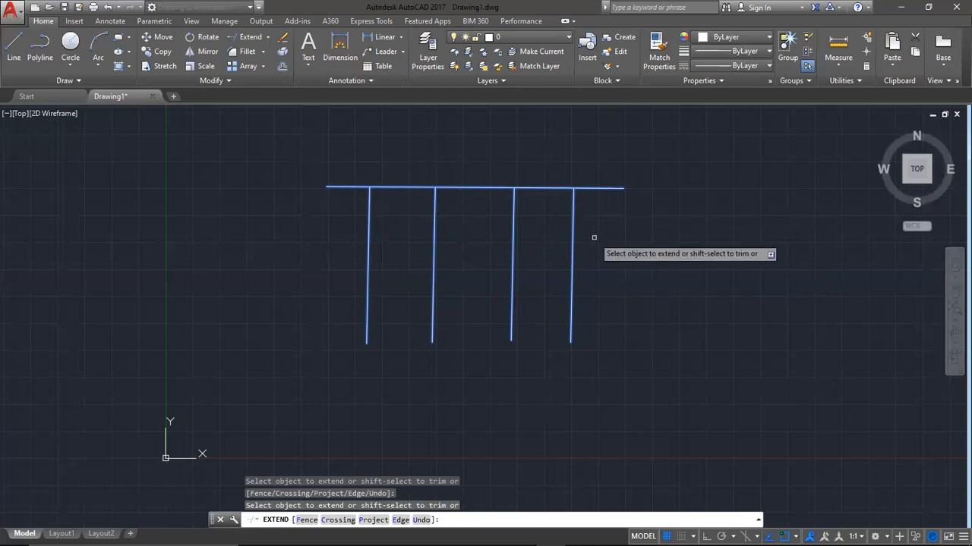
key("Return")
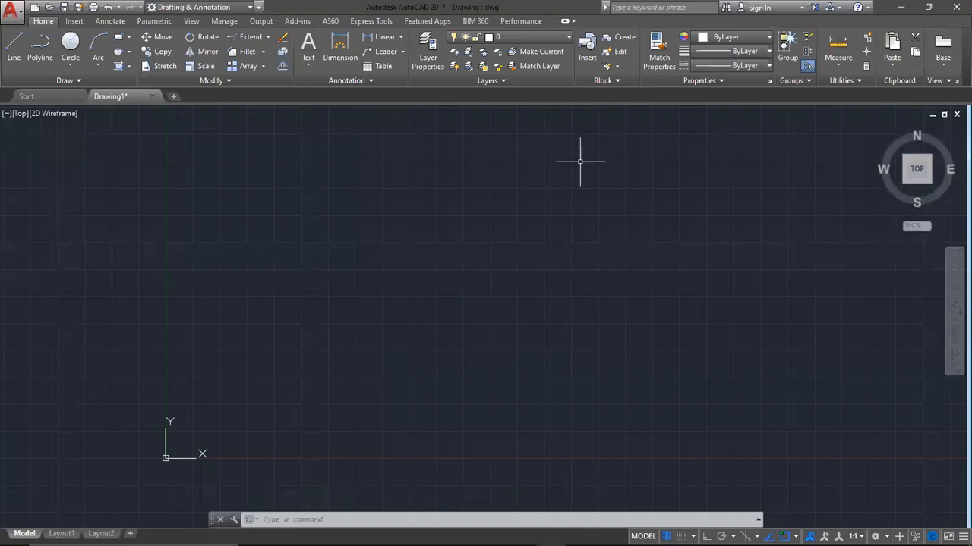
left_click(39, 61)
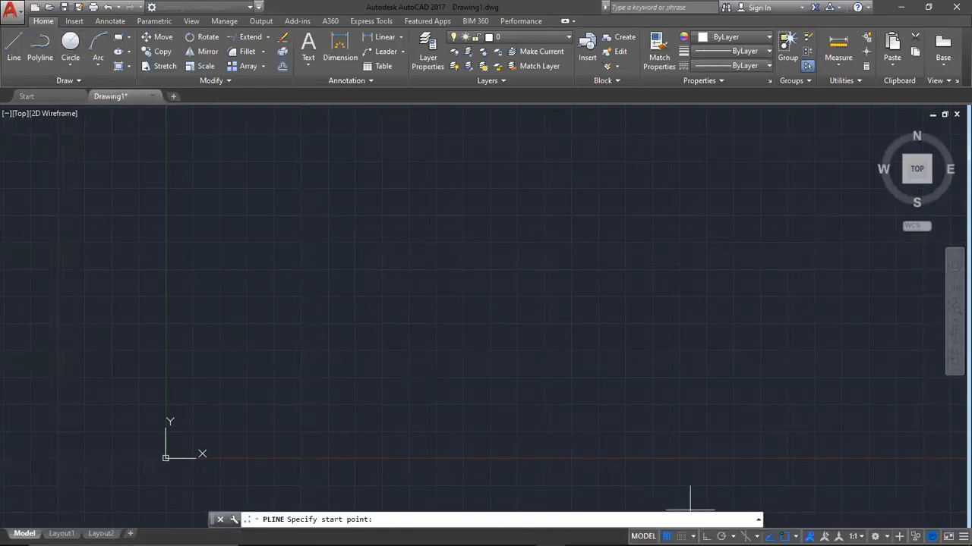
left_click(707, 536)
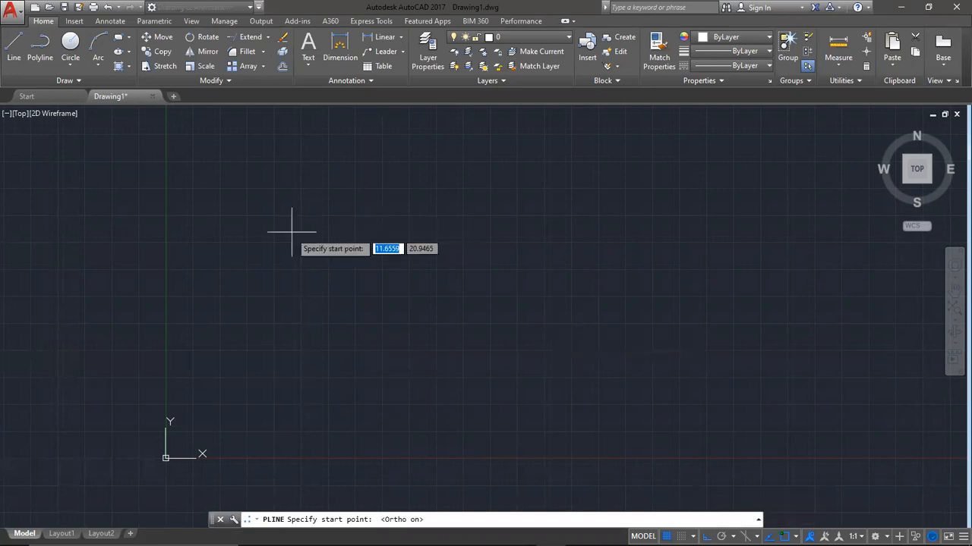
left_click(384, 346)
left_click(616, 347)
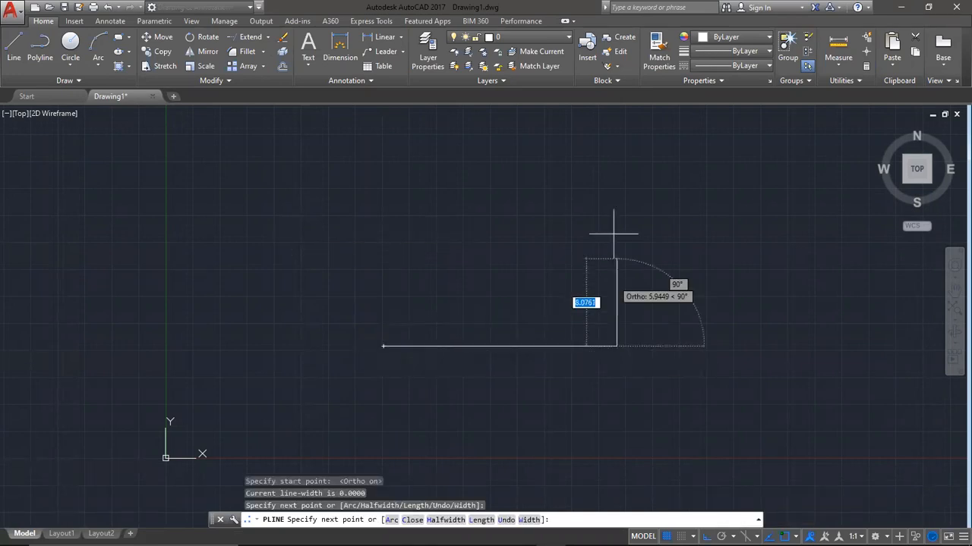
left_click(617, 200)
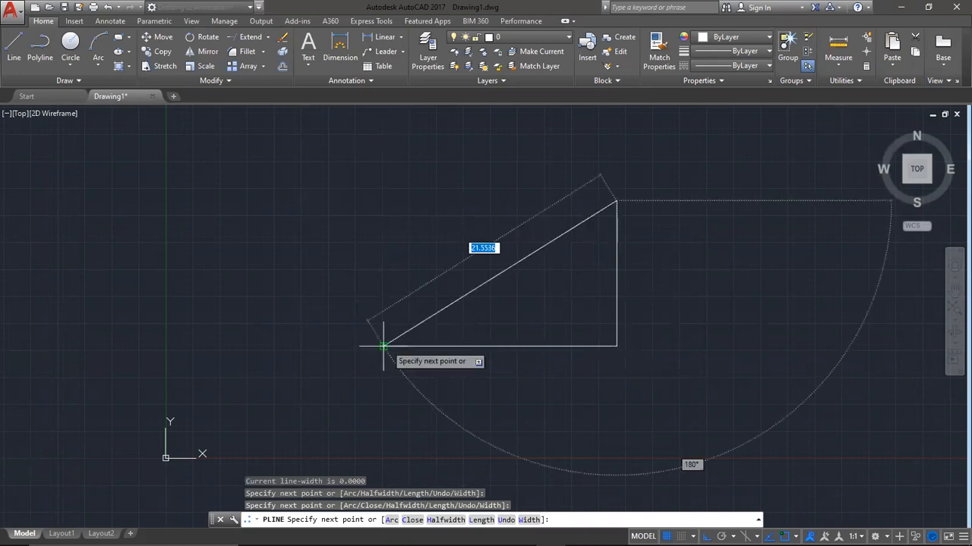
left_click(386, 345)
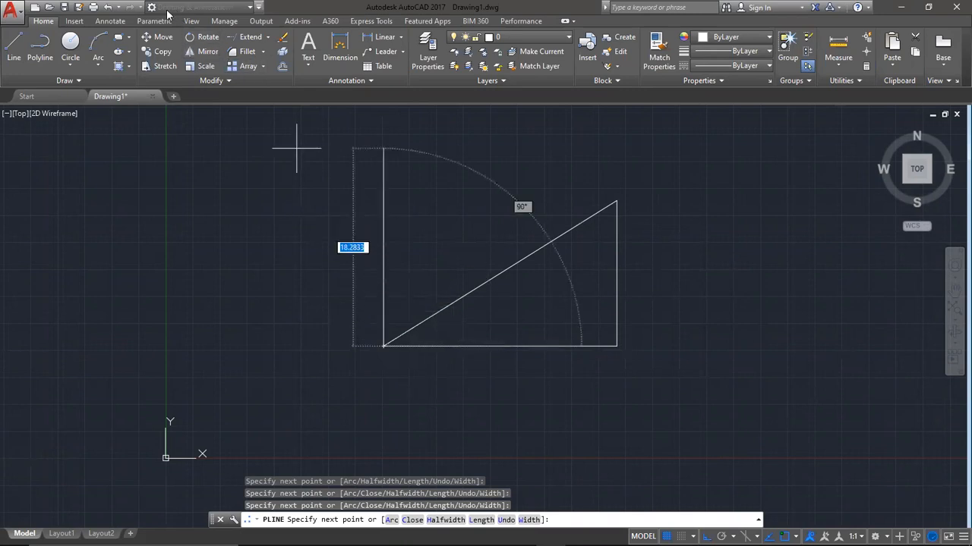
left_click(109, 9)
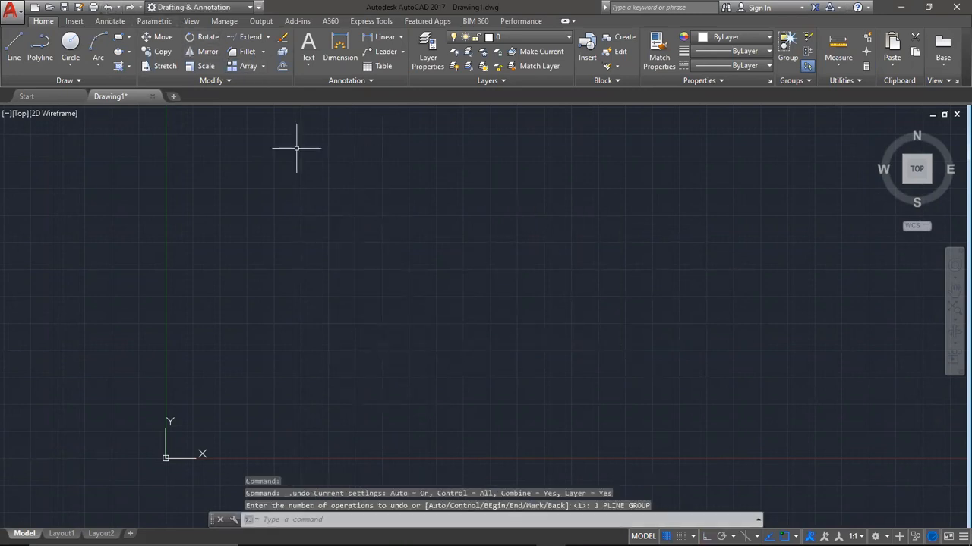
Begin a polyline in the lower middle of the empty drawing with a nearly horizontal first segment 10 units long to the right.
type("pl")
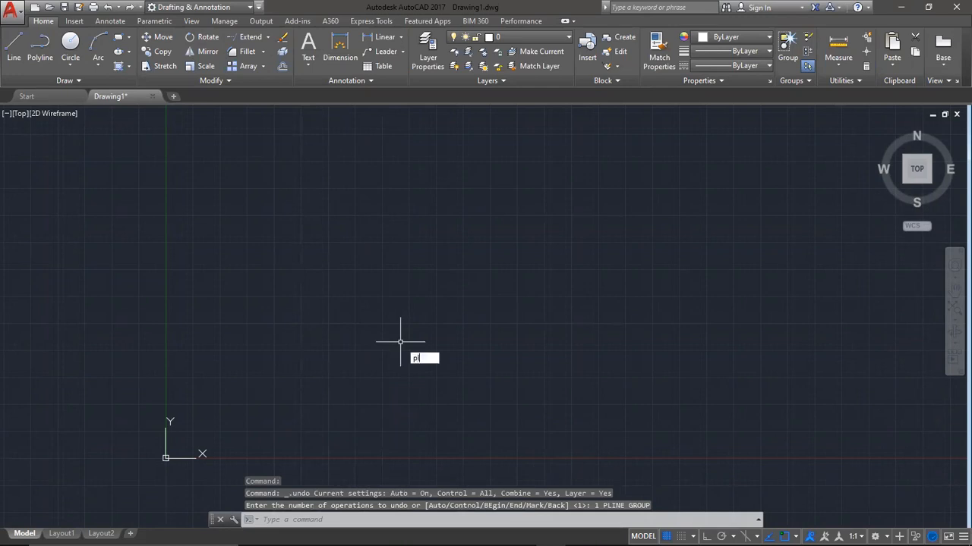
key("Return")
left_click(411, 351)
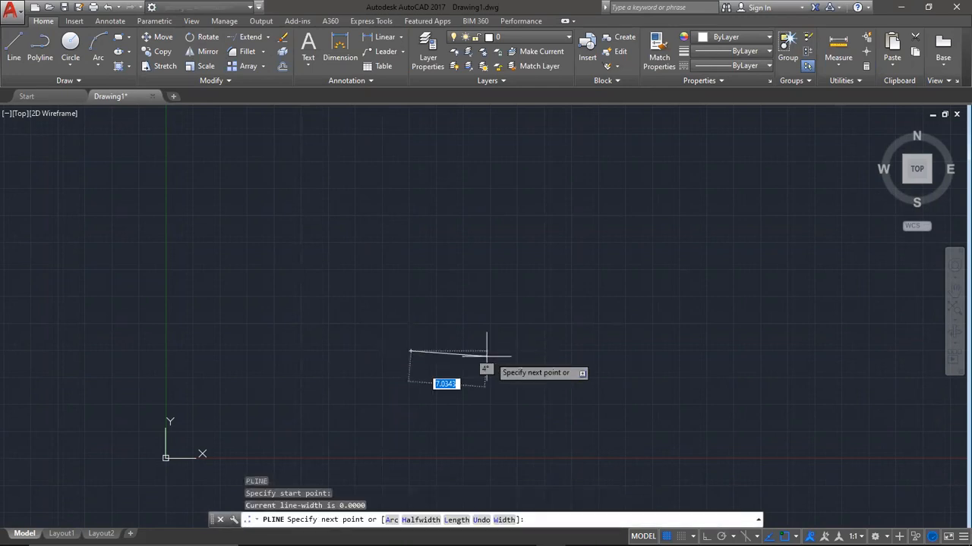
type("1")
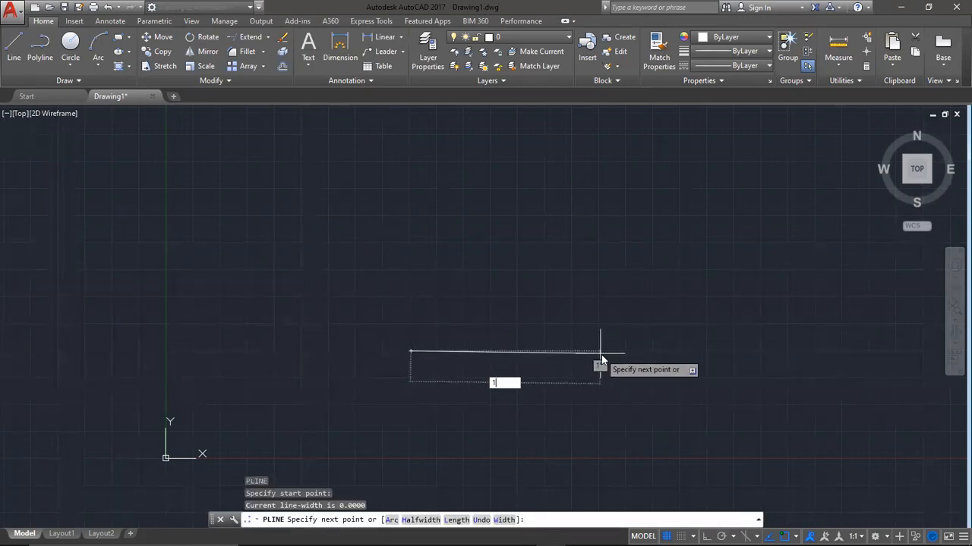
type("0")
key("Return")
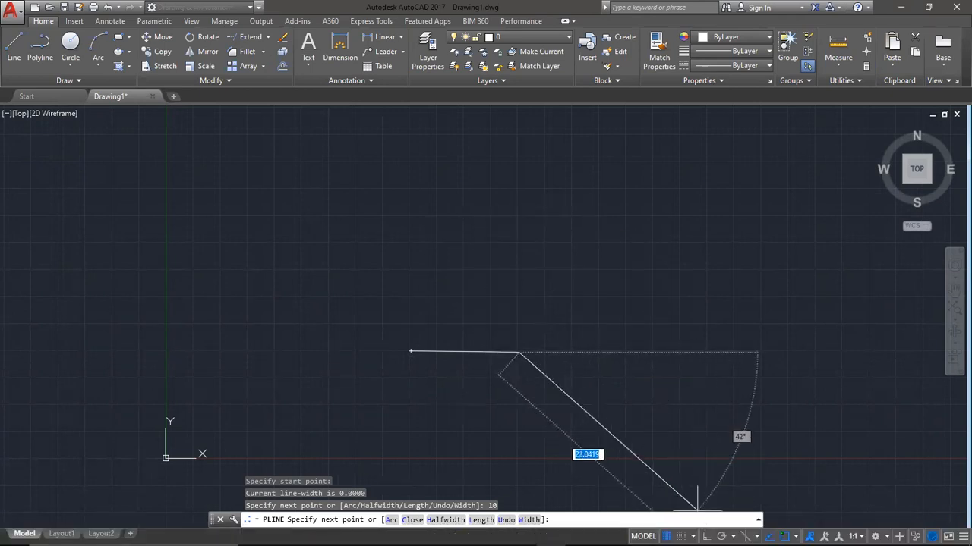
With Ortho on, continue the polyline 15 units up and 10 units left, and close it into a rectangle.
key("F8")
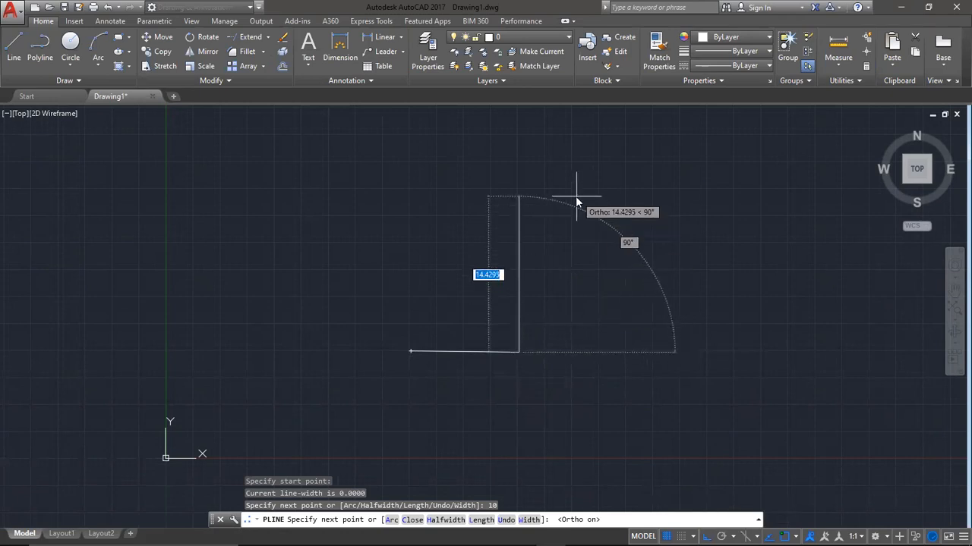
type("15")
key("Return")
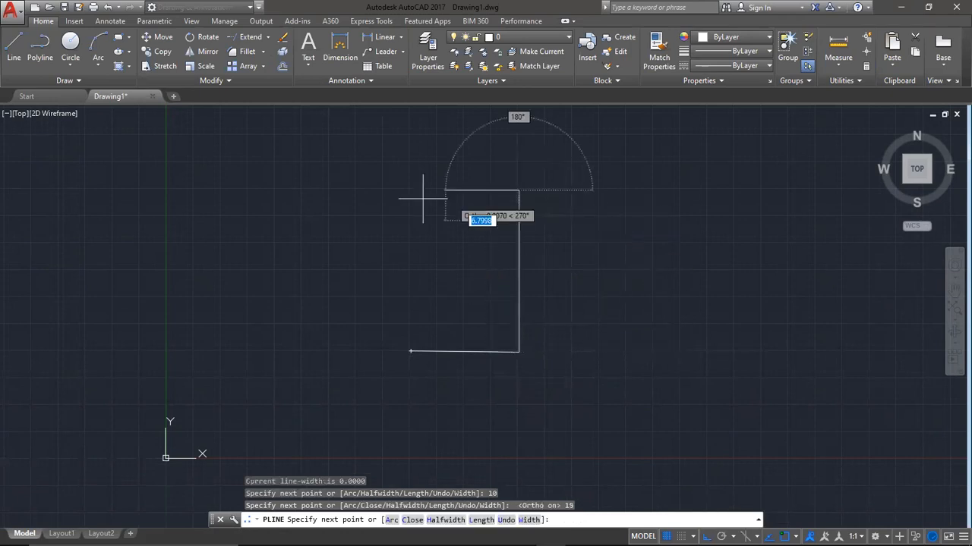
type("10")
key("Return")
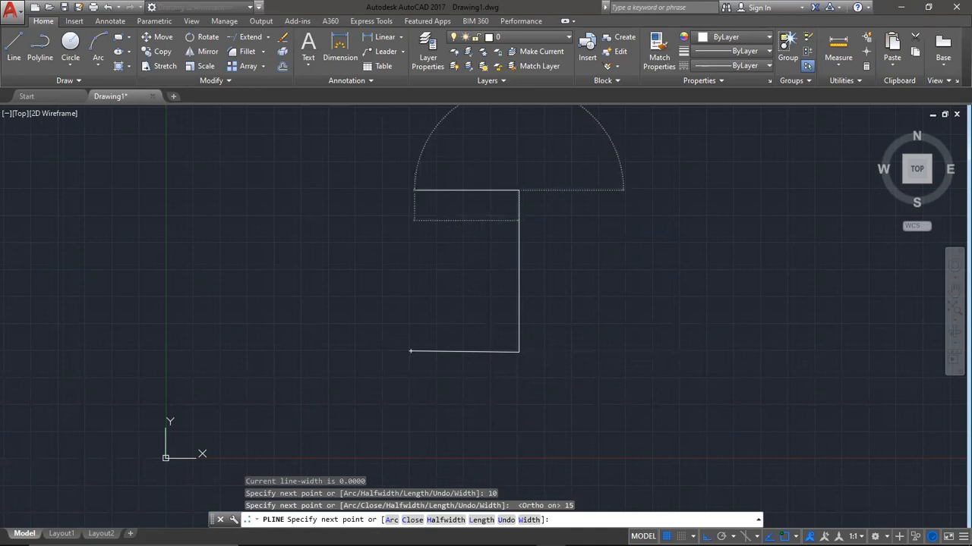
type("cl")
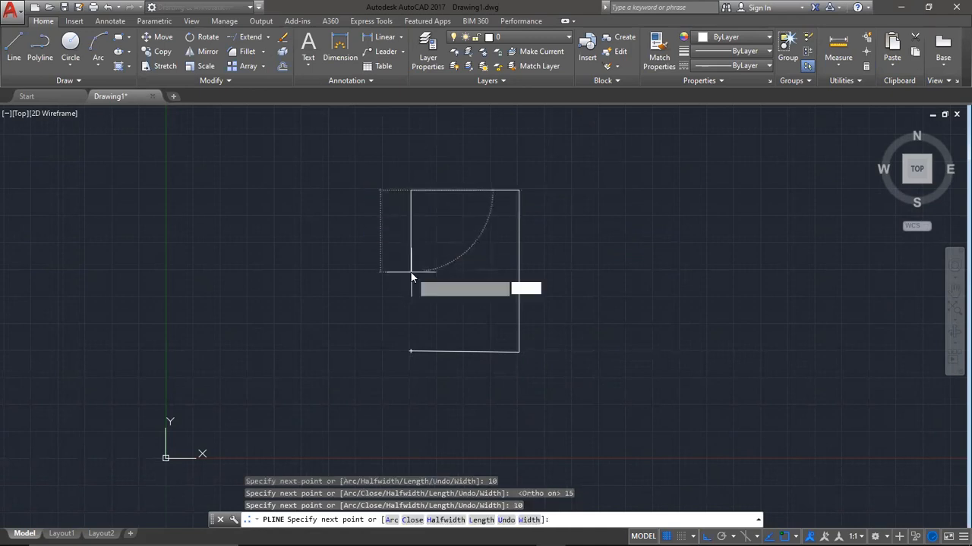
key("Return")
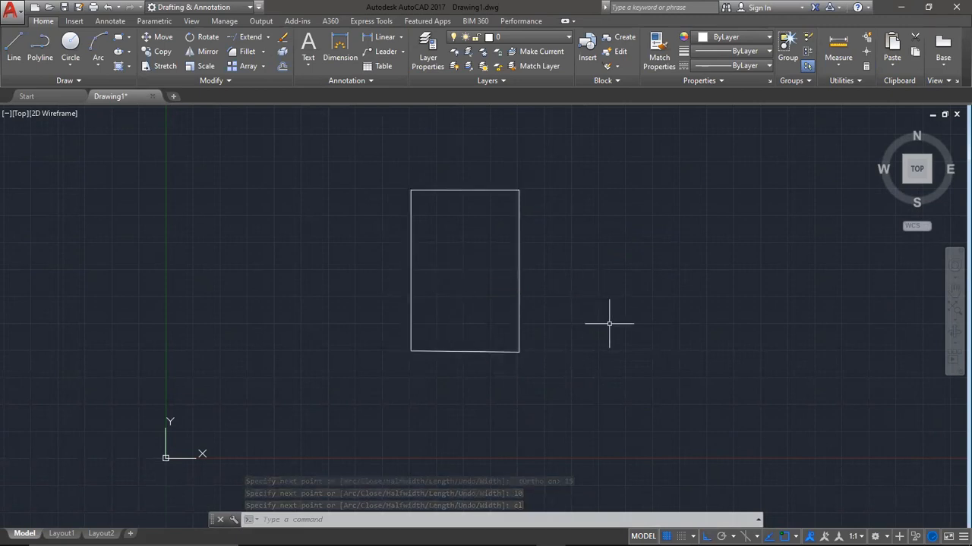
Offset the rectangular polyline outward by 1 unit, overriding the initially entered offset distance of 2.
type("O")
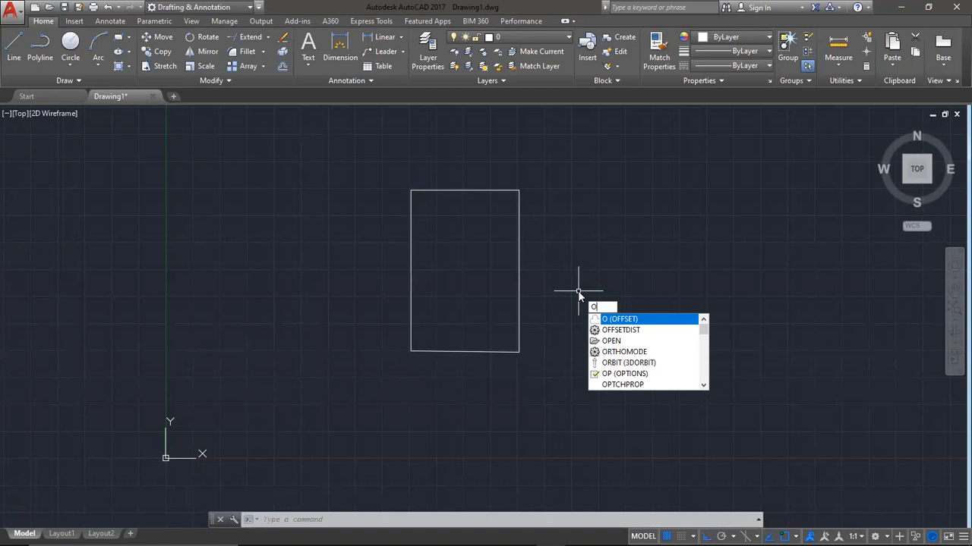
key("Return")
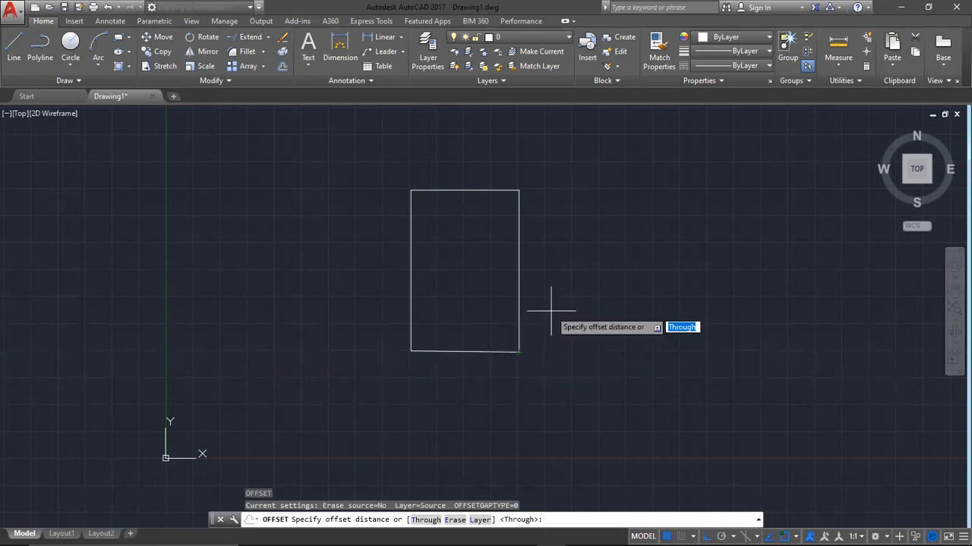
type("2")
key("Return")
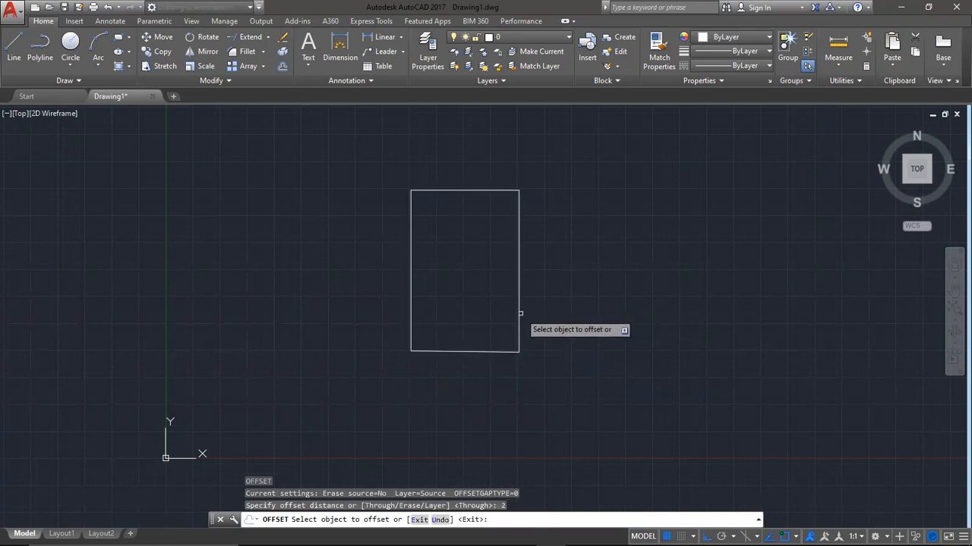
left_click(518, 310)
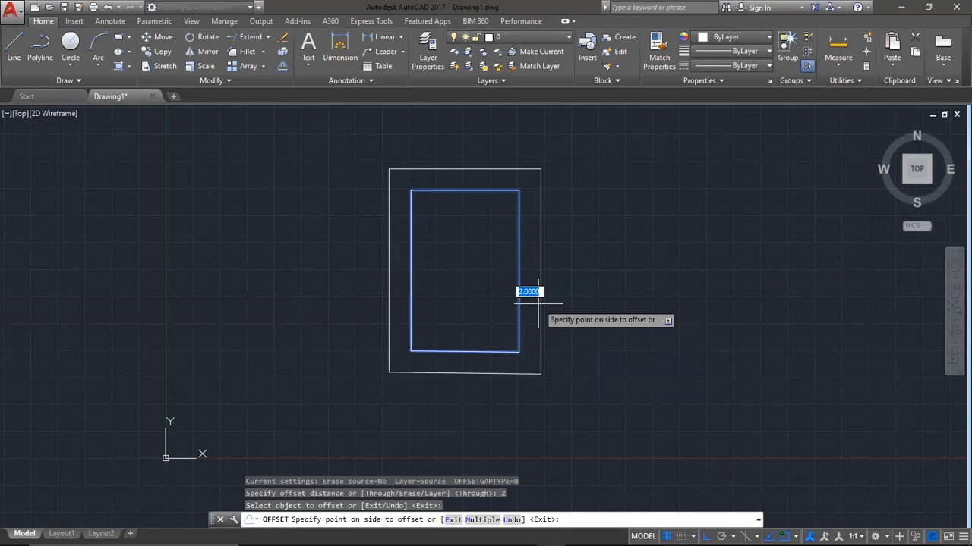
type("1")
key("Return")
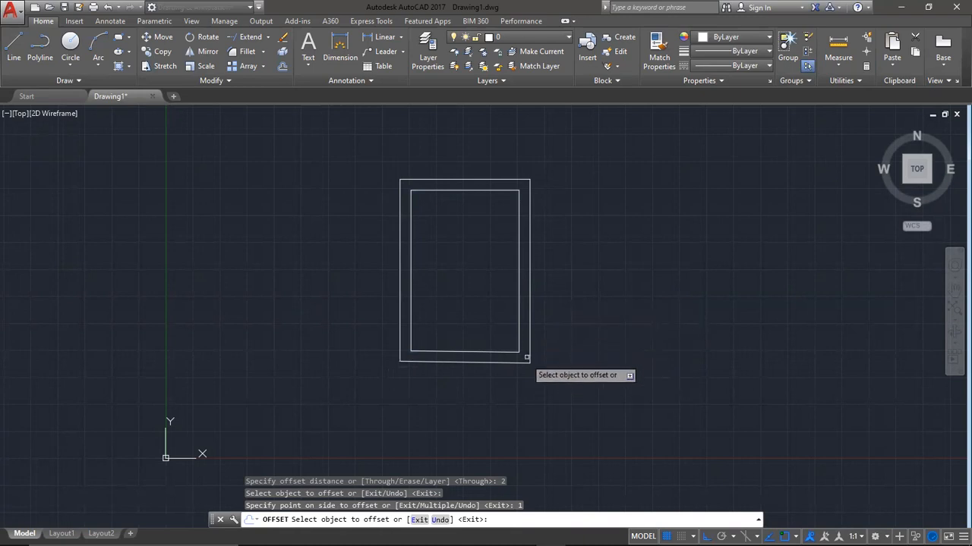
mouse_move(312, 535)
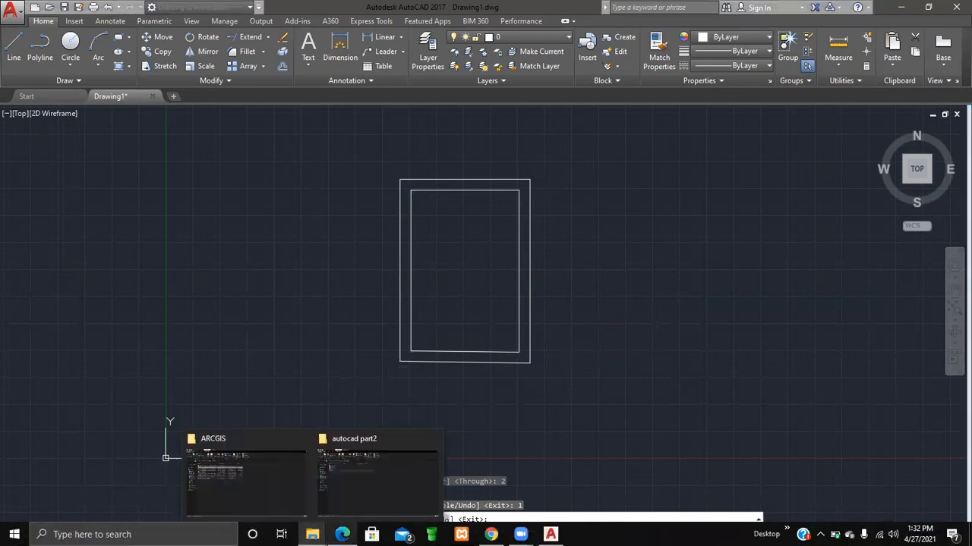
left_click(343, 534)
scroll(307, 355, "down", 4)
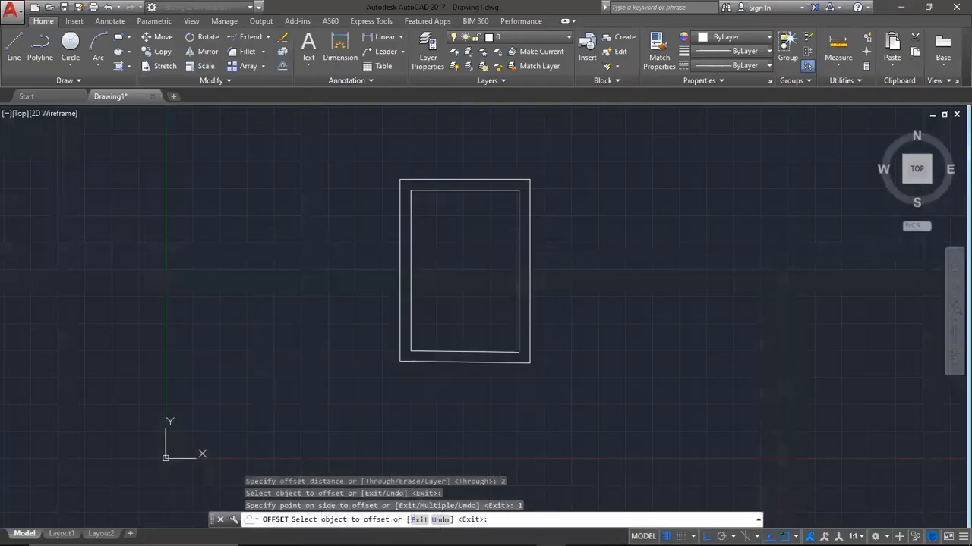
left_click(902, 9)
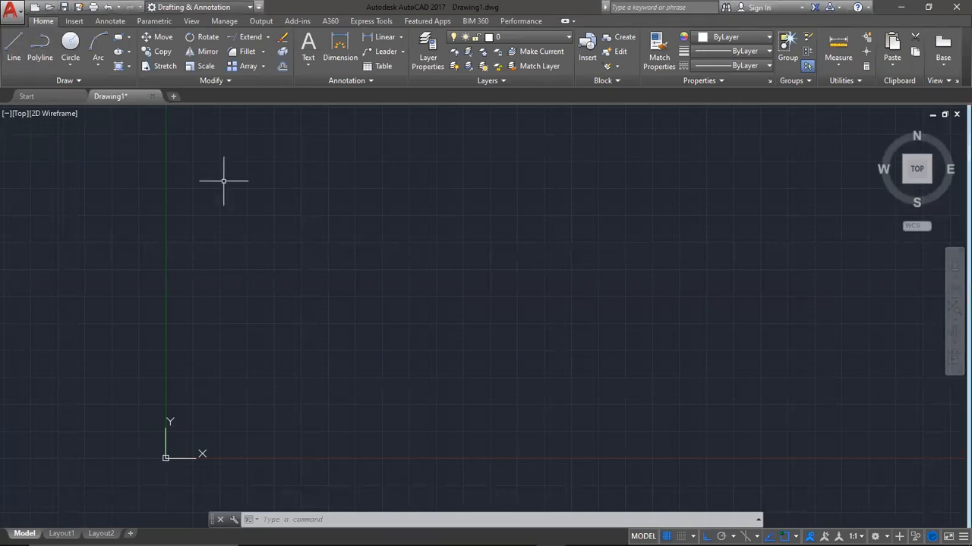
Draw a single horizontal line across the middle of the empty drawing.
type("l")
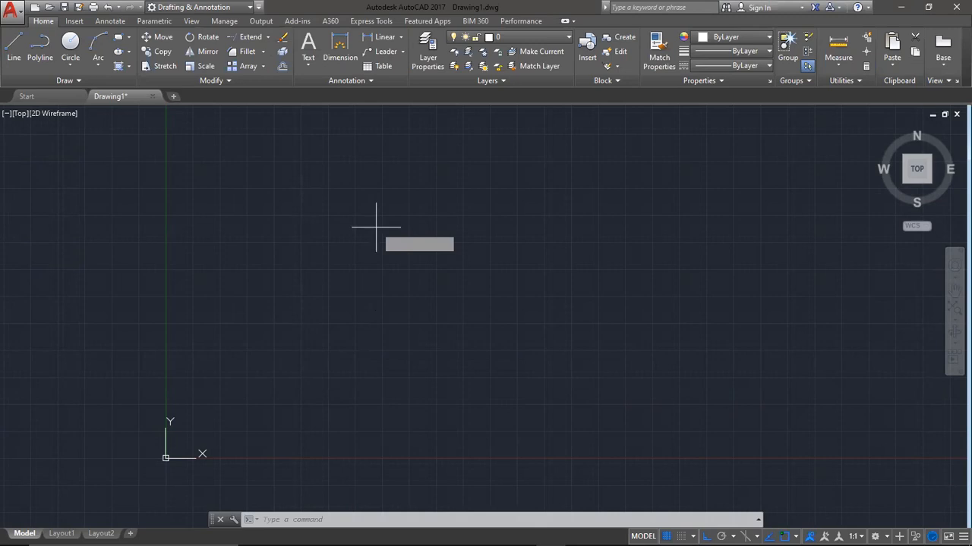
key("Return")
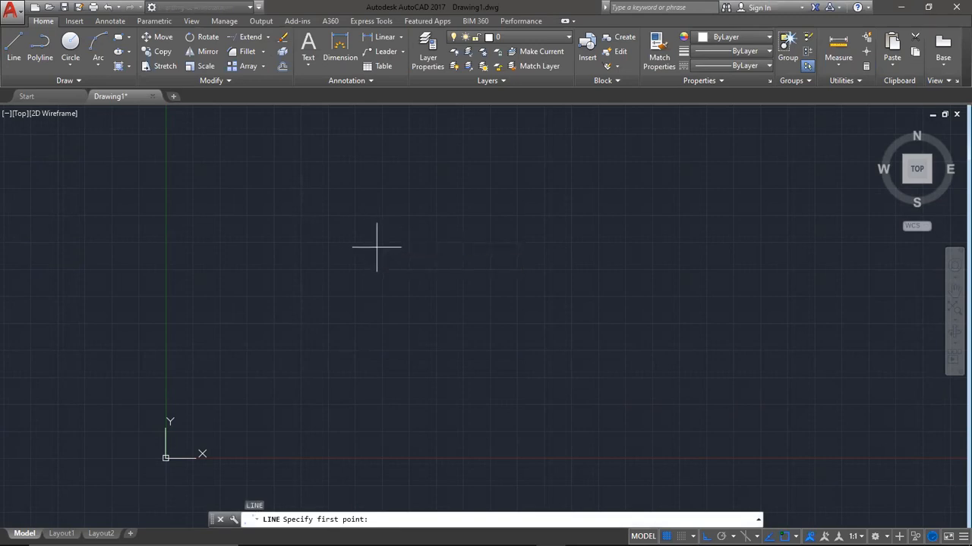
left_click(377, 247)
left_click(631, 241)
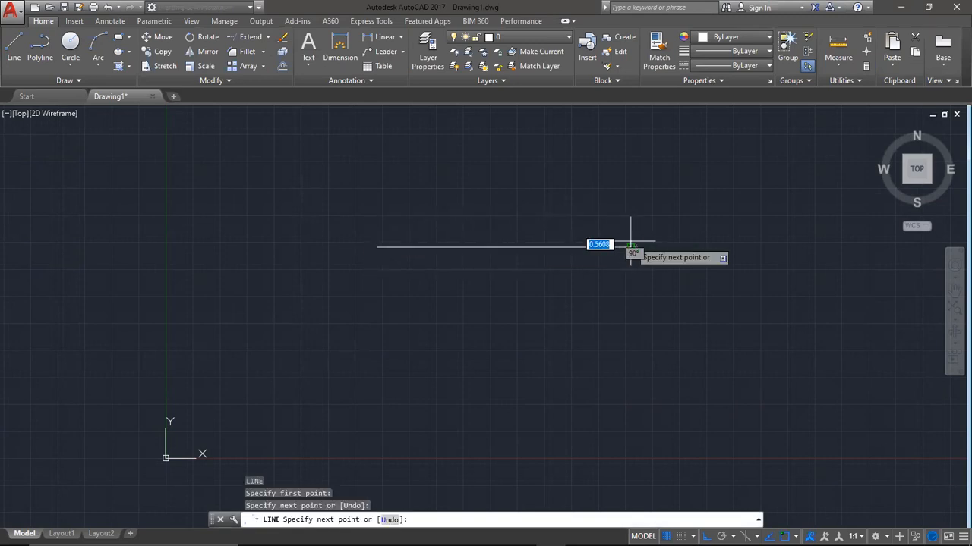
key("Escape")
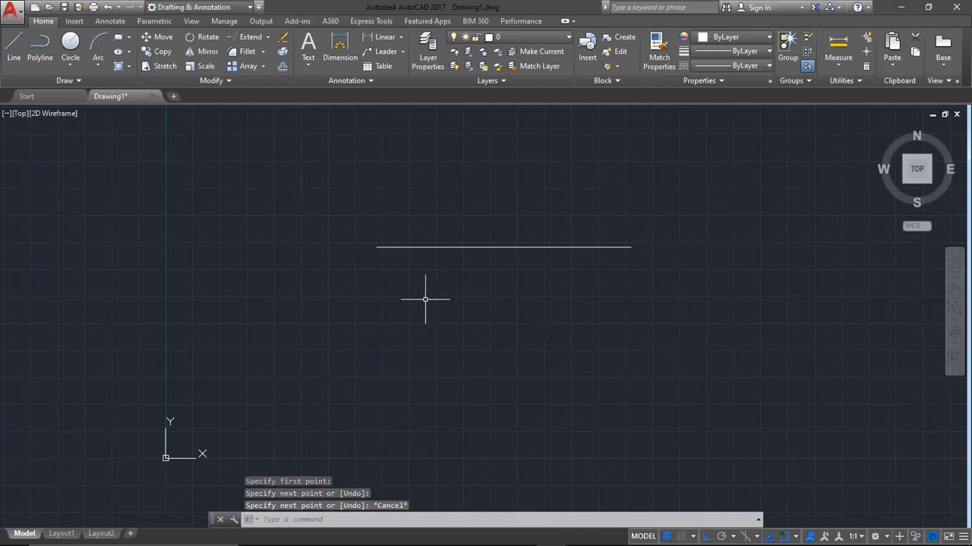
Select the line and move it straight down about 11 units by its midpoint grip, with Ortho on.
left_click(504, 249)
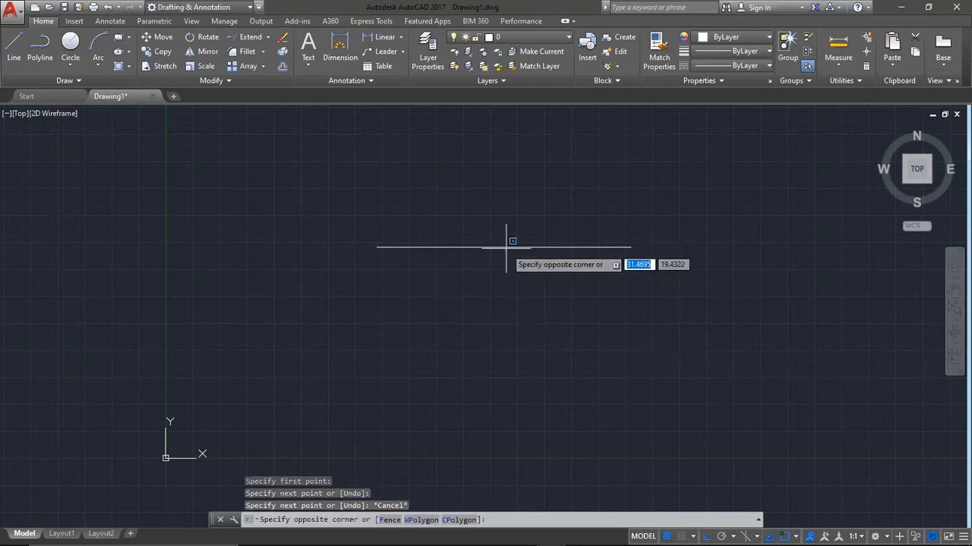
left_click(505, 250)
left_click(505, 250)
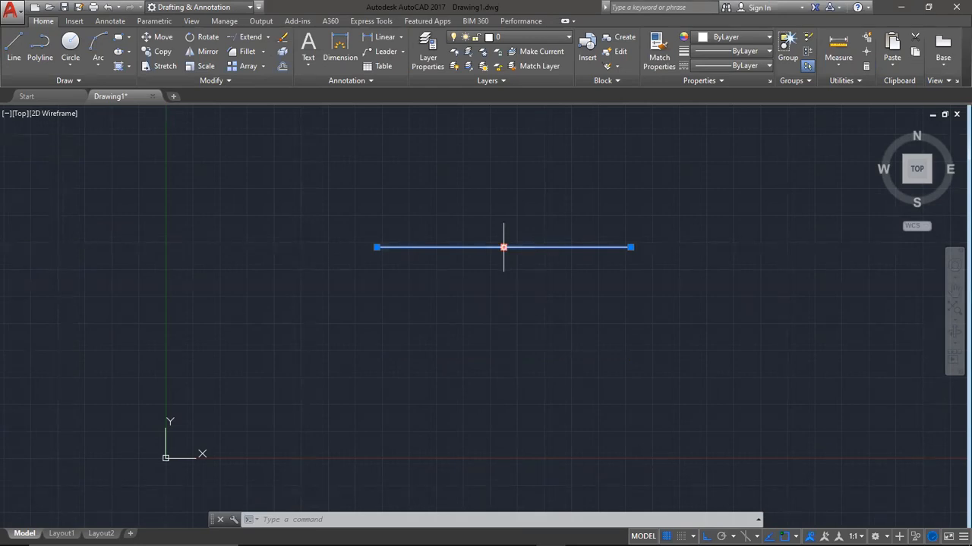
left_click(503, 246)
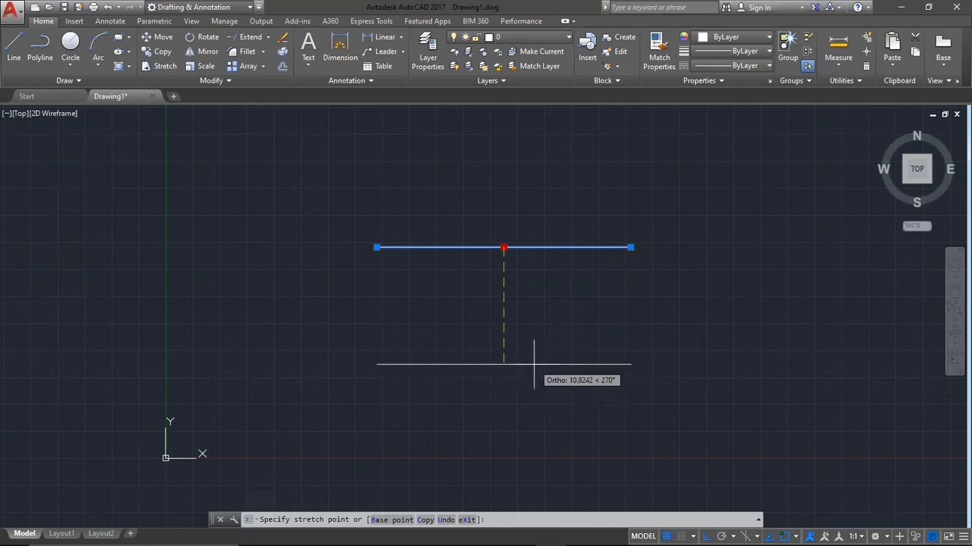
left_click(533, 369)
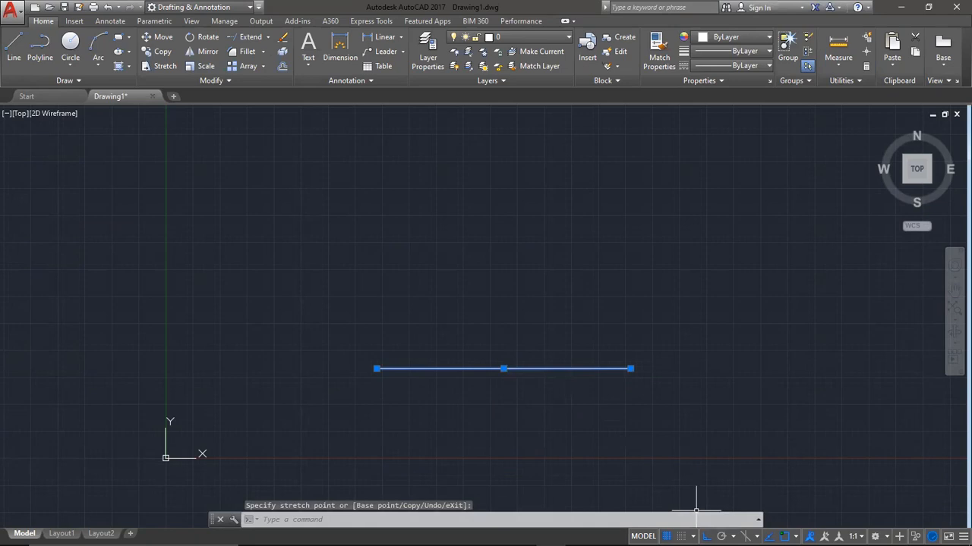
Turn Ortho off and move the line by its midpoint grip about 17.55 units up and right at 43°.
left_click(706, 536)
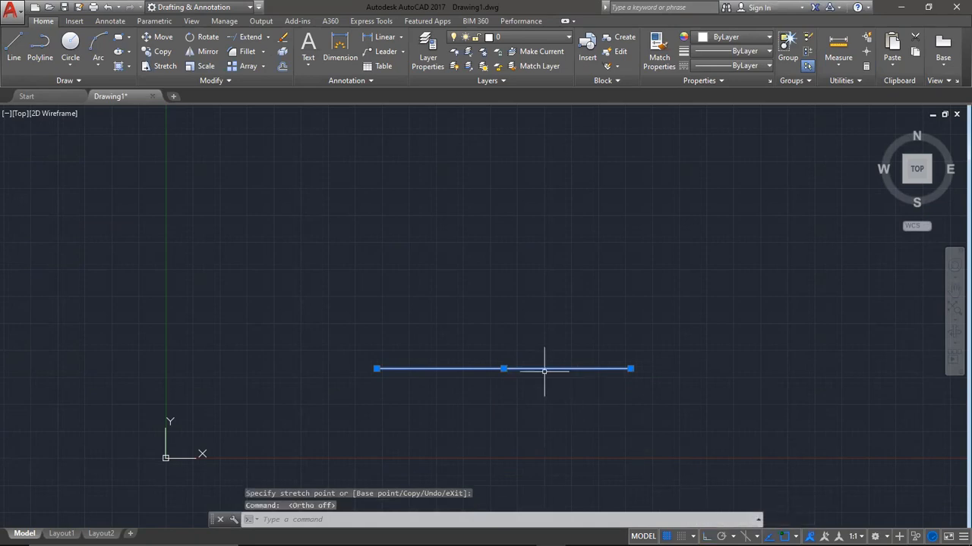
left_click(503, 369)
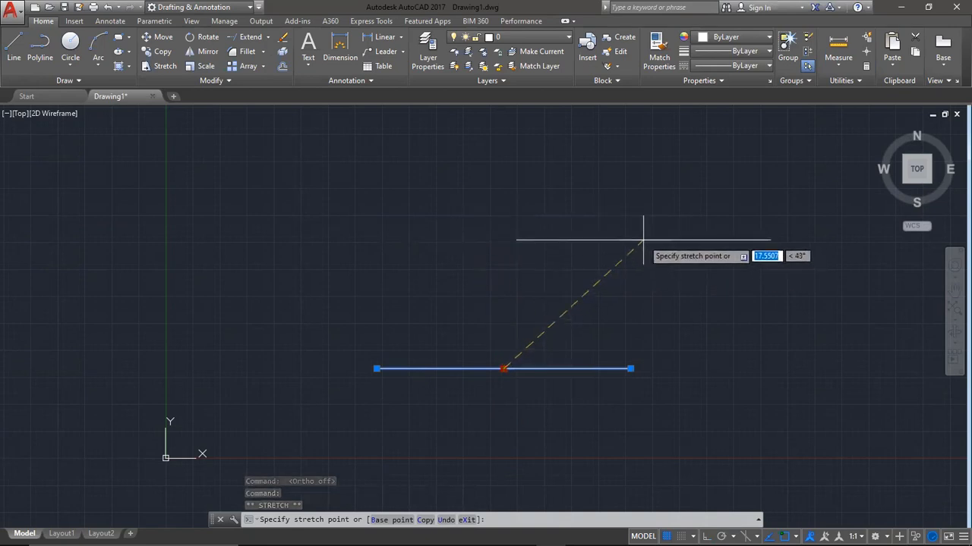
left_click(643, 240)
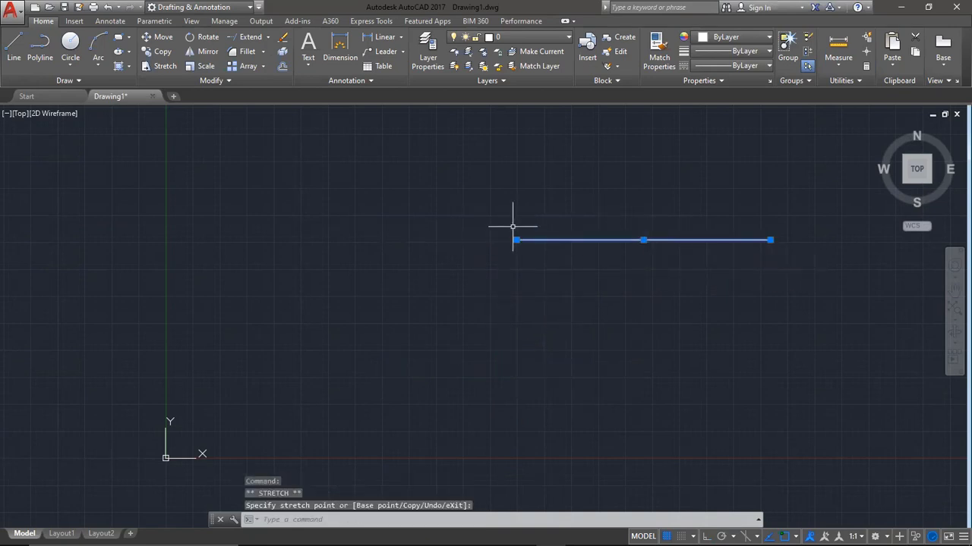
Lengthen the line from its left endpoint grip to 30 units in total, overriding the initially entered 5-unit stretch.
mouse_move(515, 240)
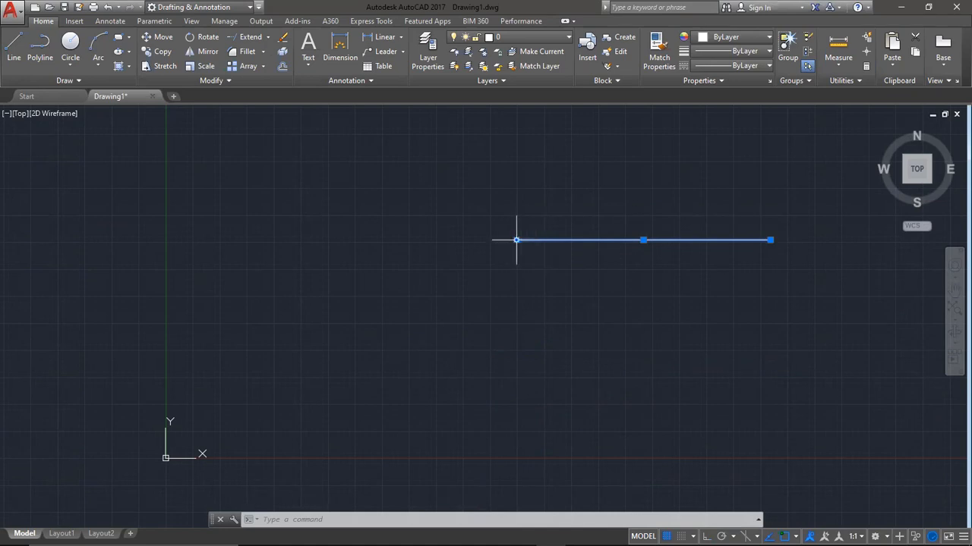
left_click(516, 240)
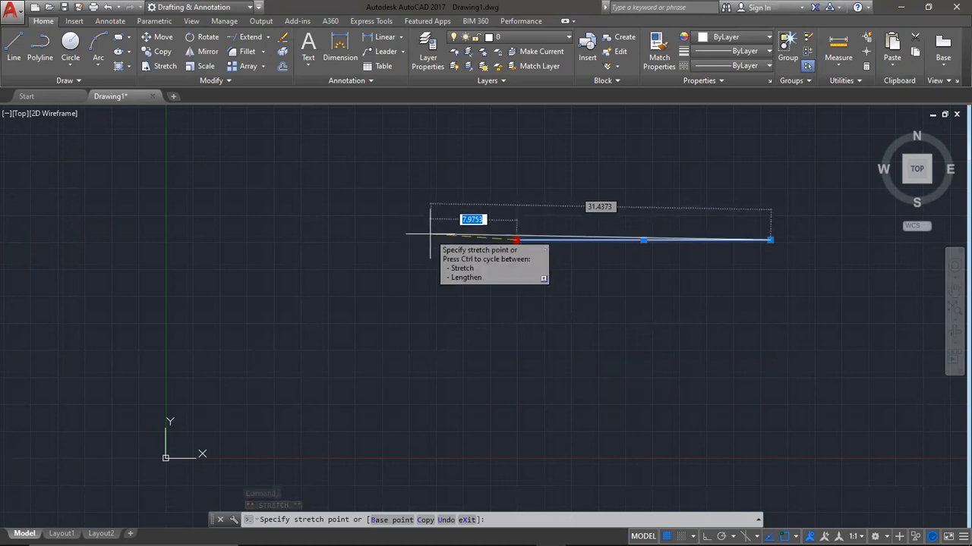
type("5")
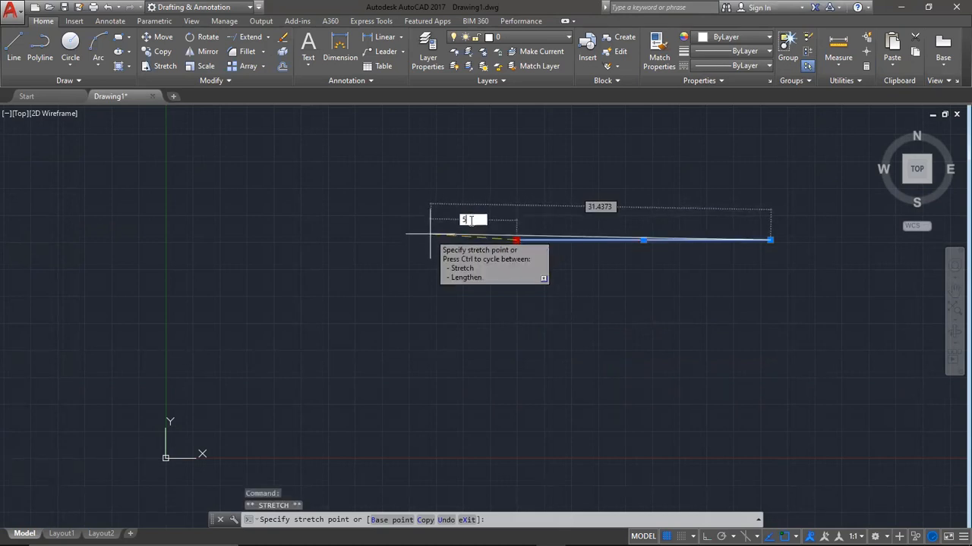
key("Return")
left_click(516, 240)
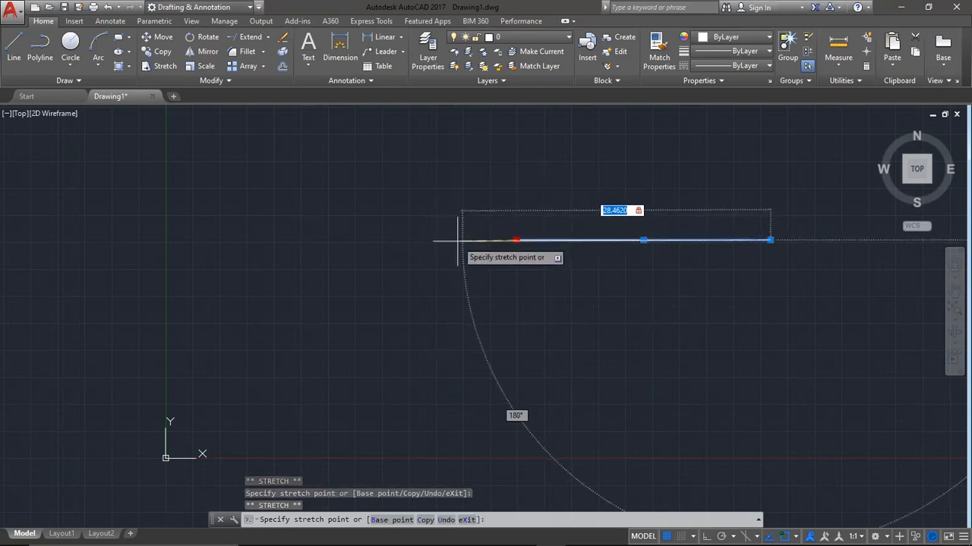
type("3")
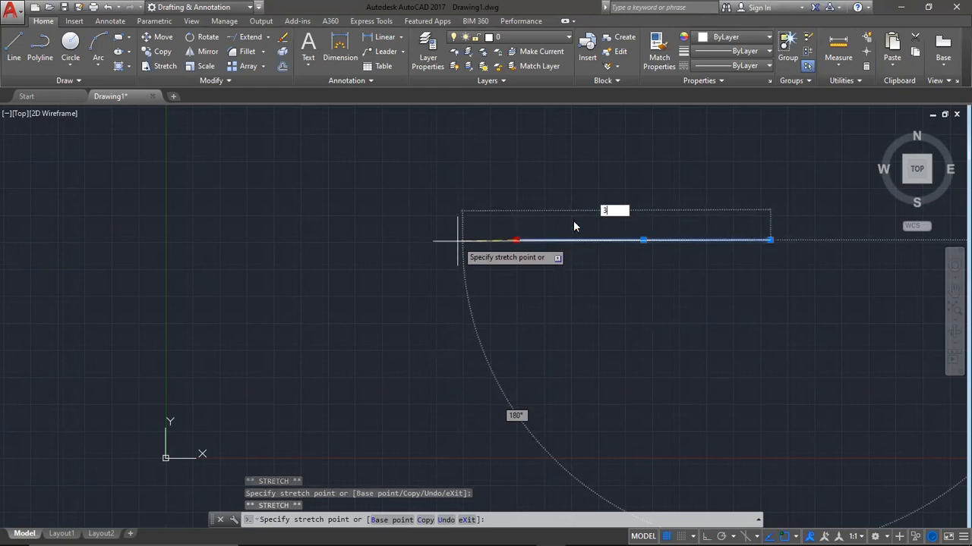
type("0")
key("Return")
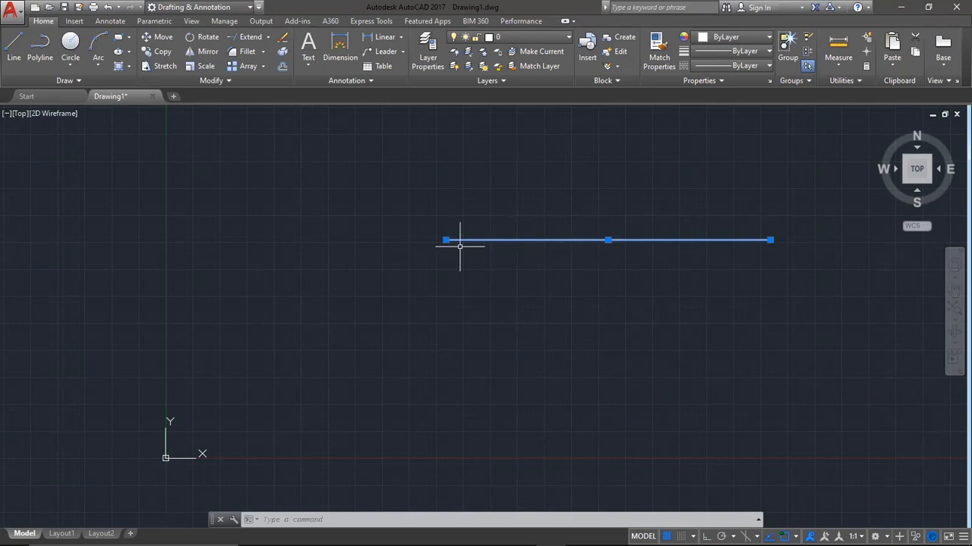
Move the line down and to the left by its midpoint grip, and delete it.
left_click(608, 240)
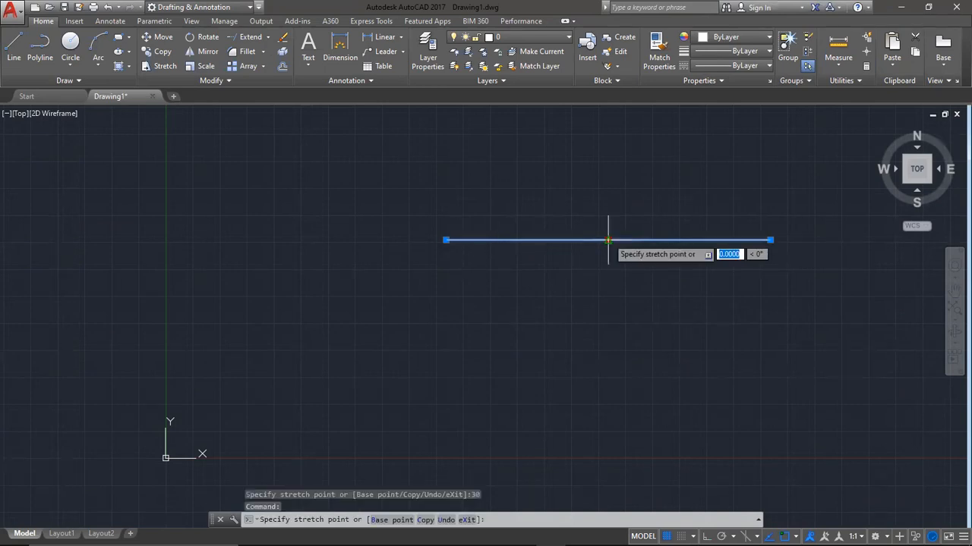
left_click(546, 299)
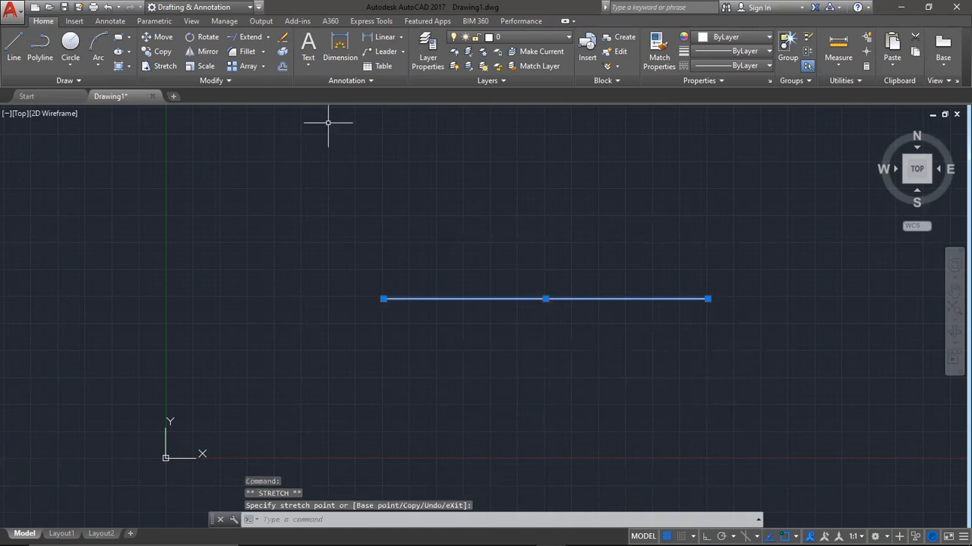
key("Delete")
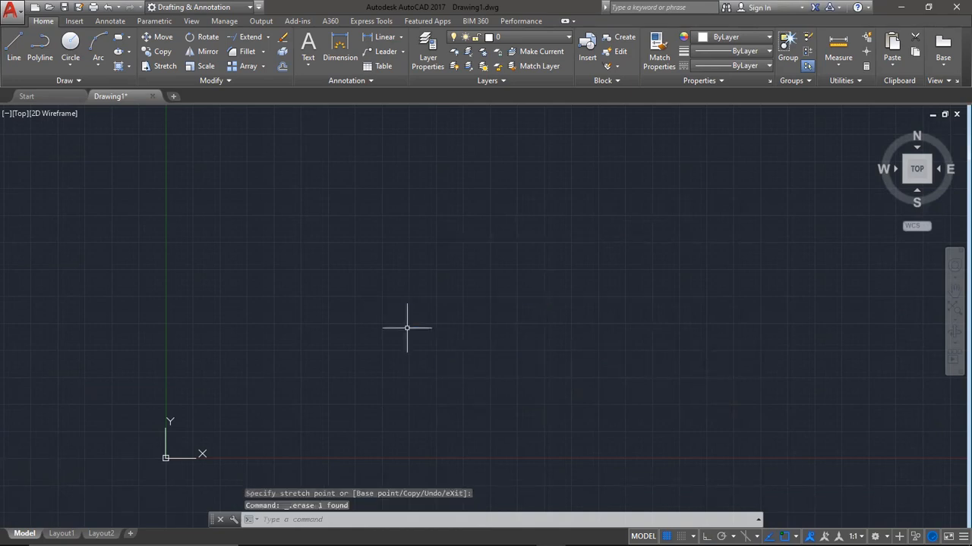
Draw a circle with a radius of about 13.5 units in the middle of the empty drawing.
left_click(70, 46)
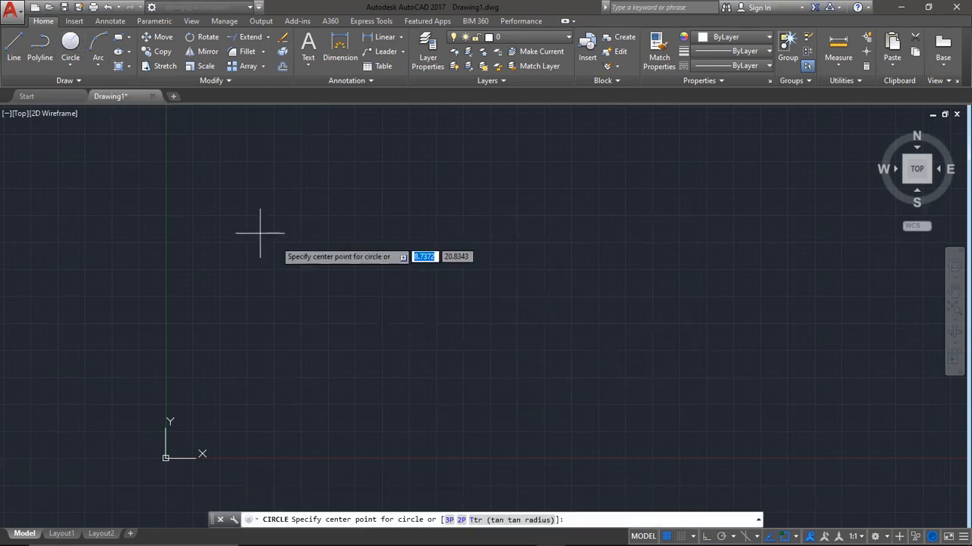
left_click(497, 280)
left_click(643, 280)
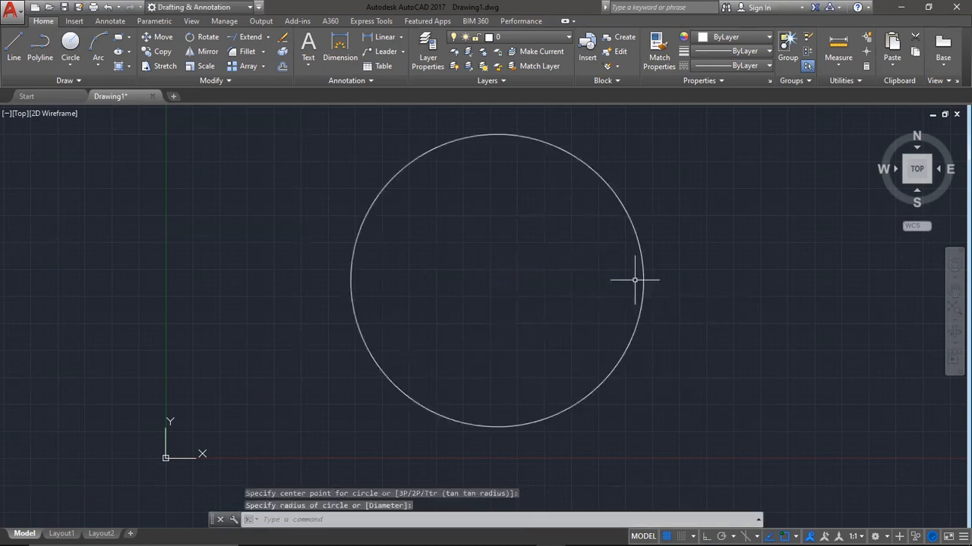
Select the circle and move it to the right and slightly up by its center grip.
left_click(354, 307)
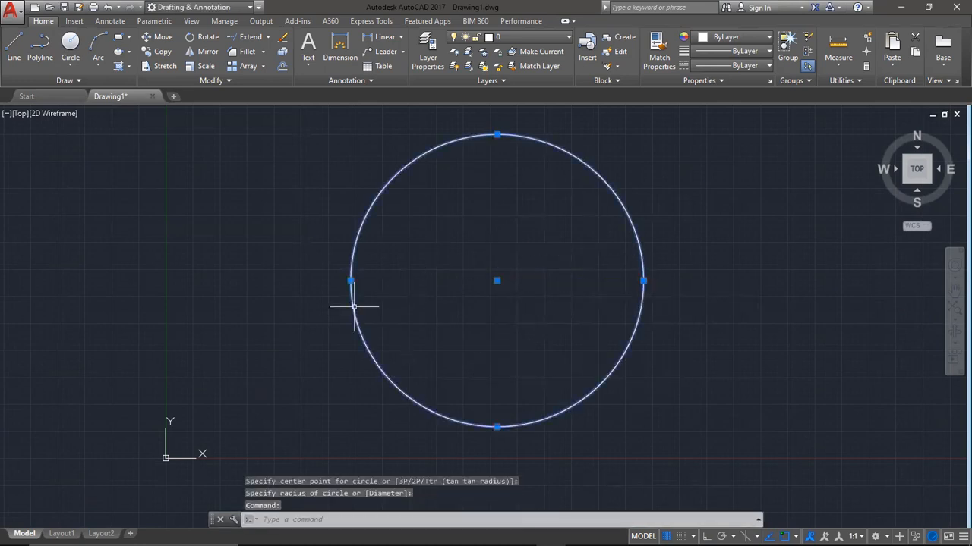
left_click(497, 280)
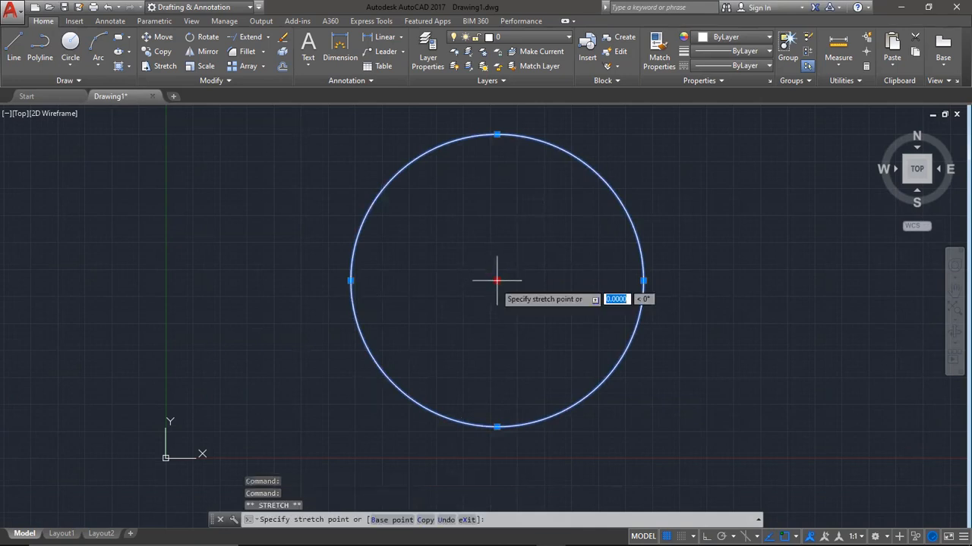
left_click(497, 280)
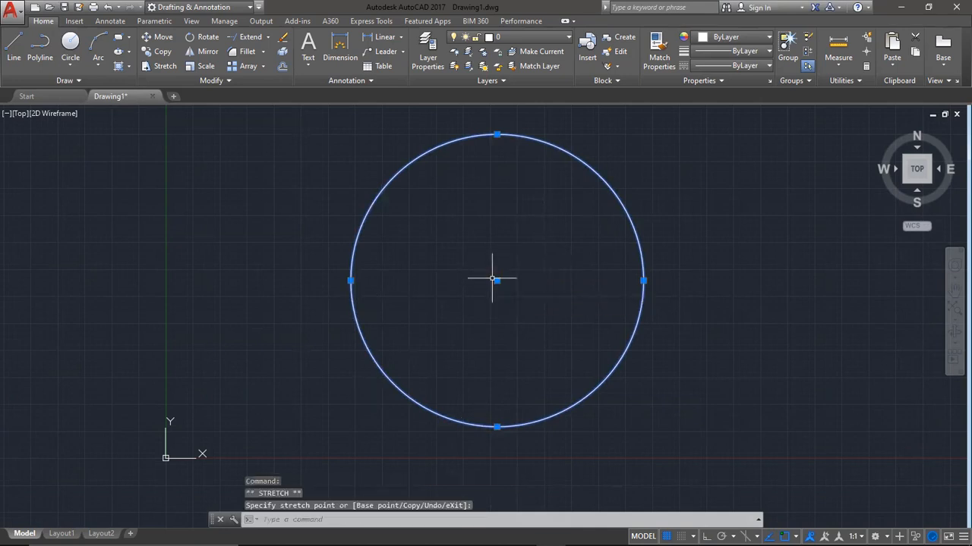
left_click(497, 280)
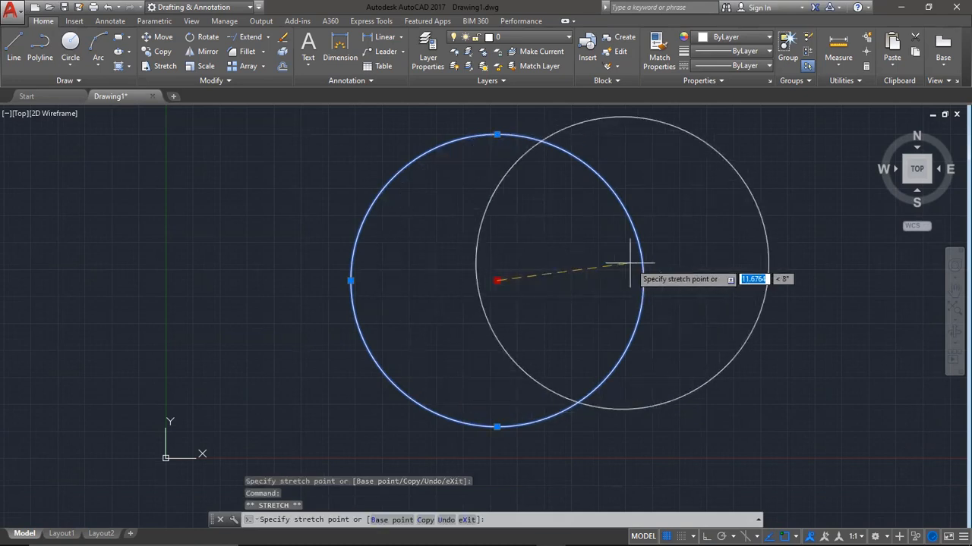
left_click(673, 264)
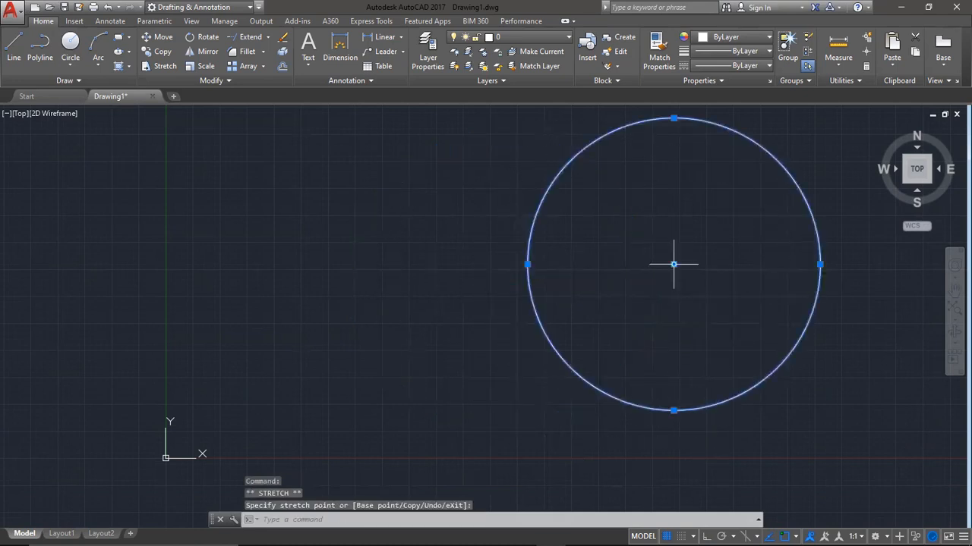
Enlarge the circle by stretching its left quadrant grip outward, and move it back to the left by its center grip.
left_click(526, 264)
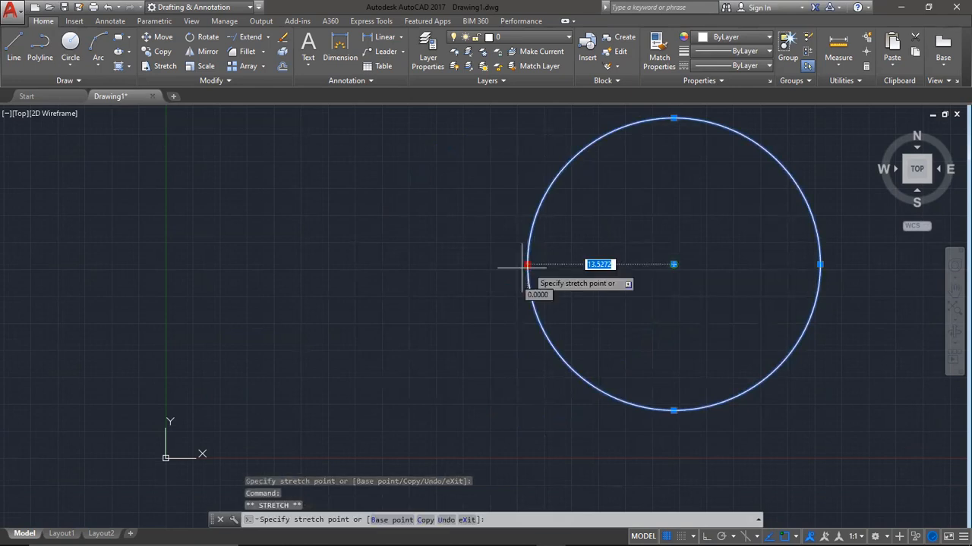
left_click(472, 267)
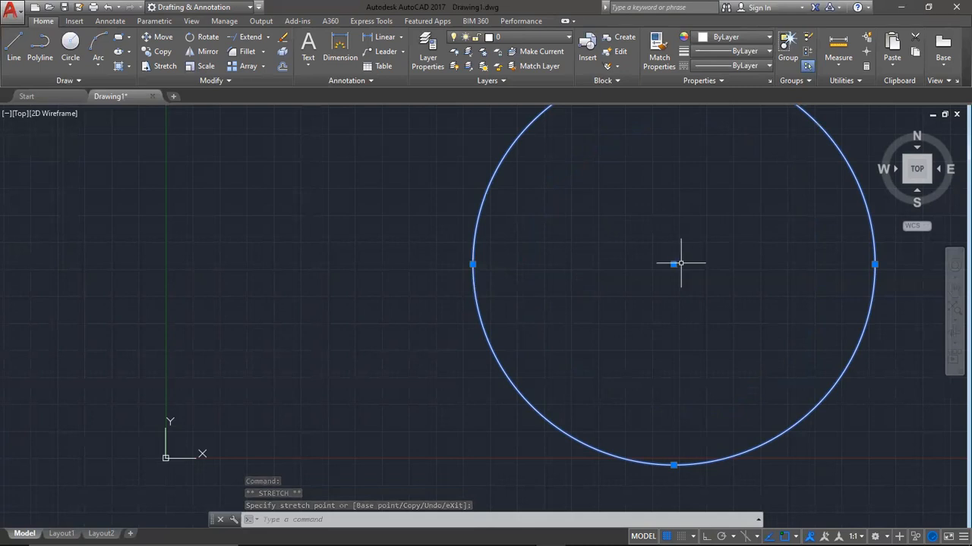
left_click(673, 265)
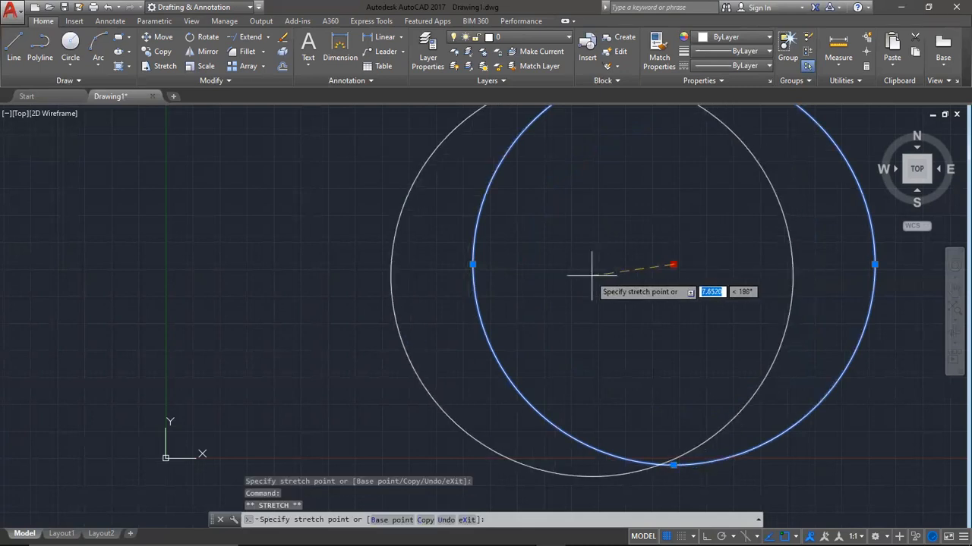
left_click(507, 292)
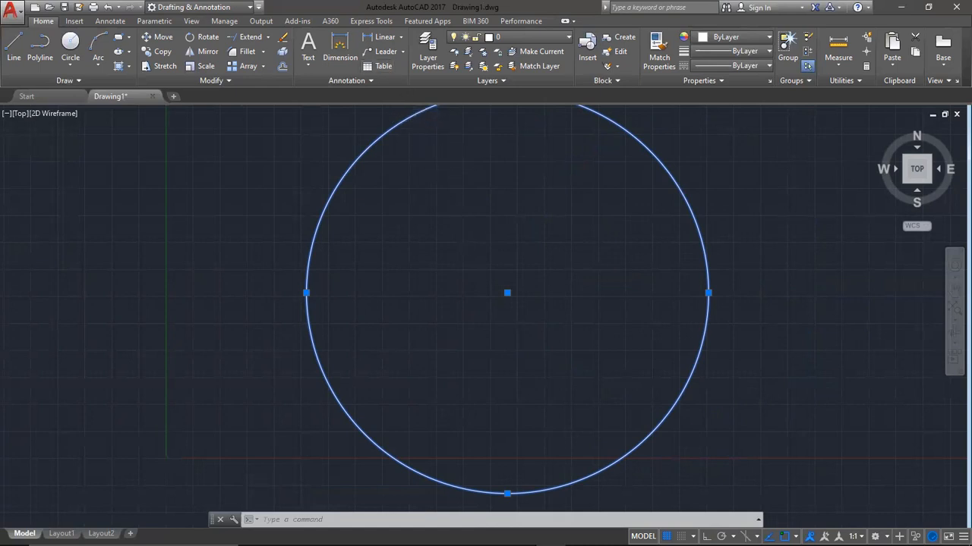
scroll(465, 226, "down", 2)
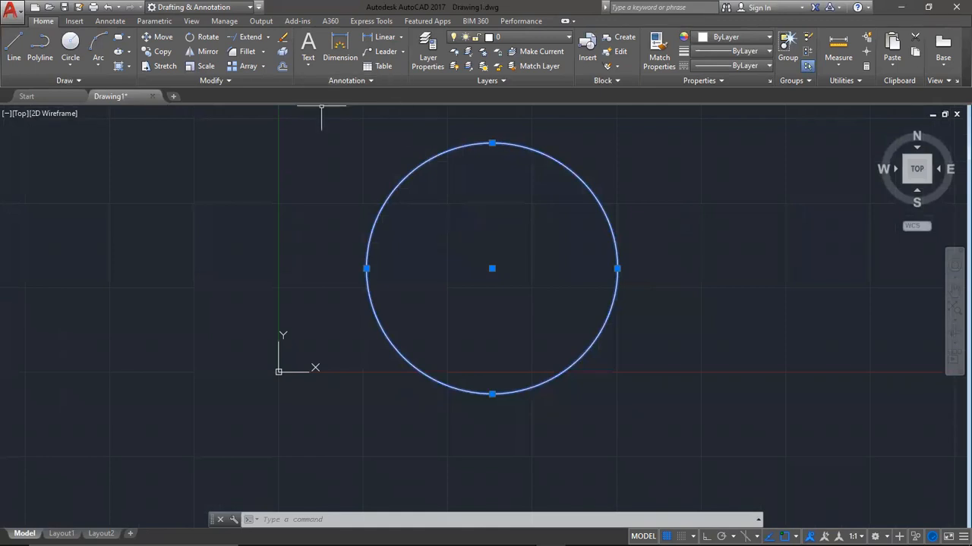